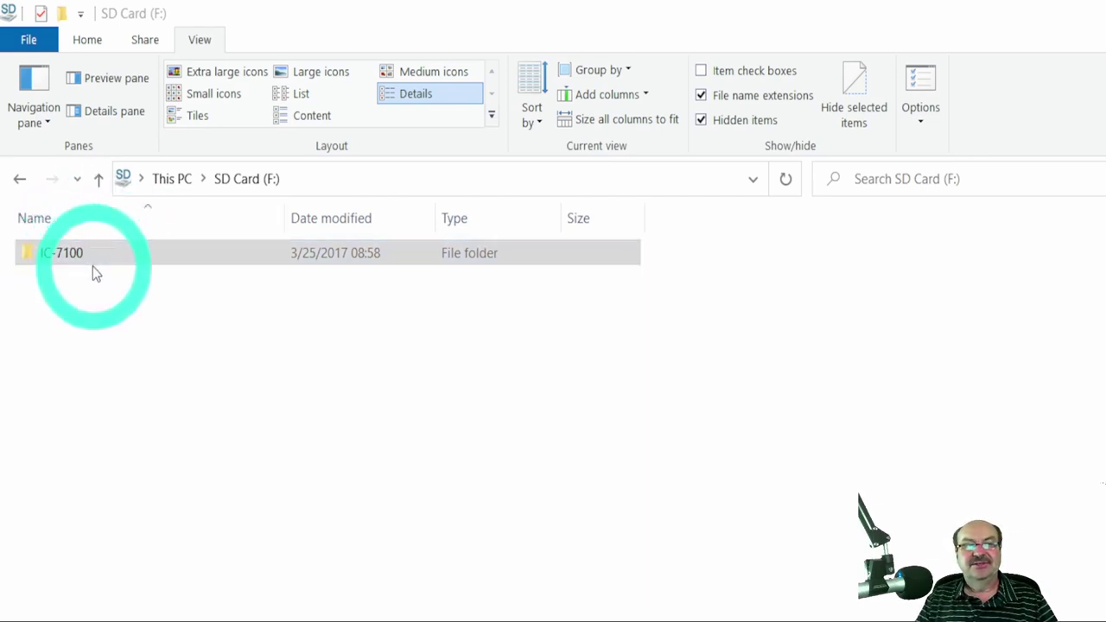
# Open the 20210822 recordings folder inside the SD card's IC-7100 Voice folder.
pyautogui.click(51, 261)
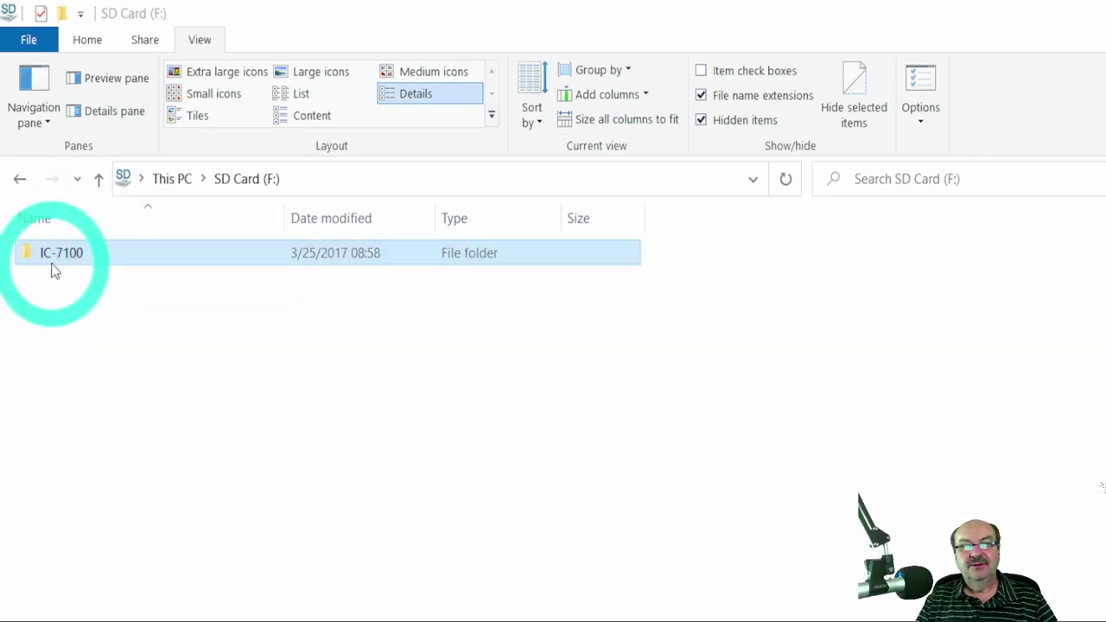
pyautogui.doubleClick(144, 250)
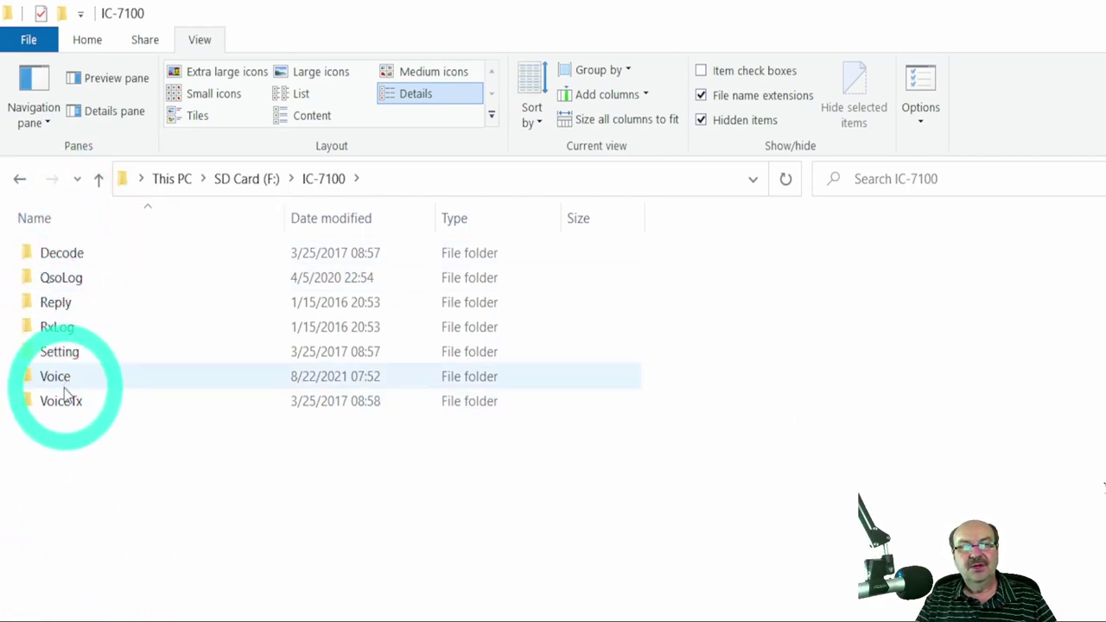
pyautogui.moveTo(56, 382)
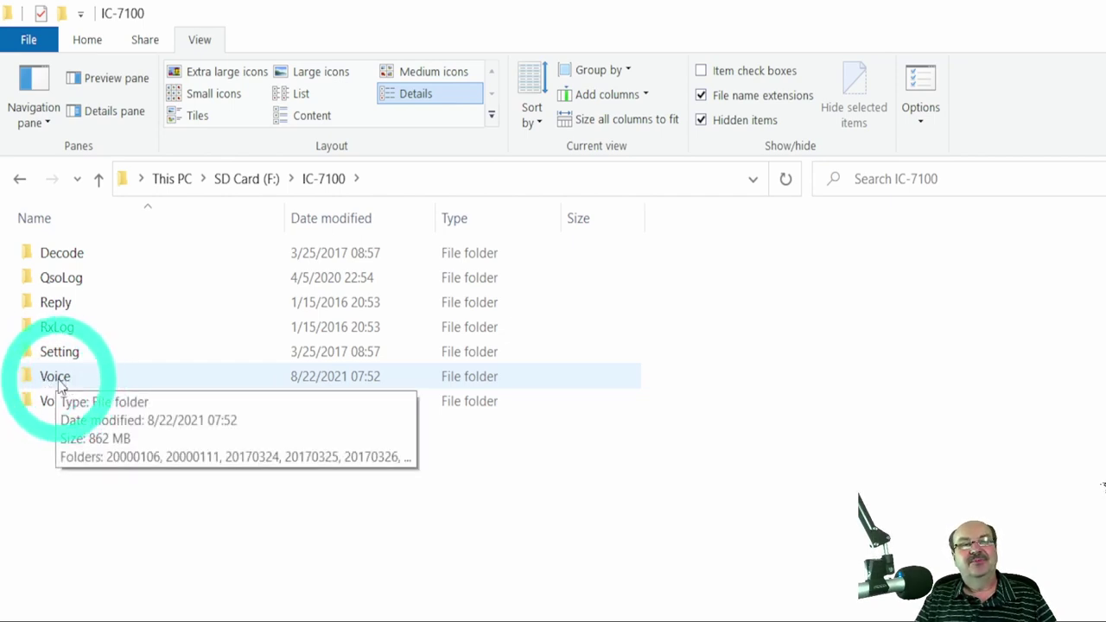
pyautogui.moveTo(62, 409)
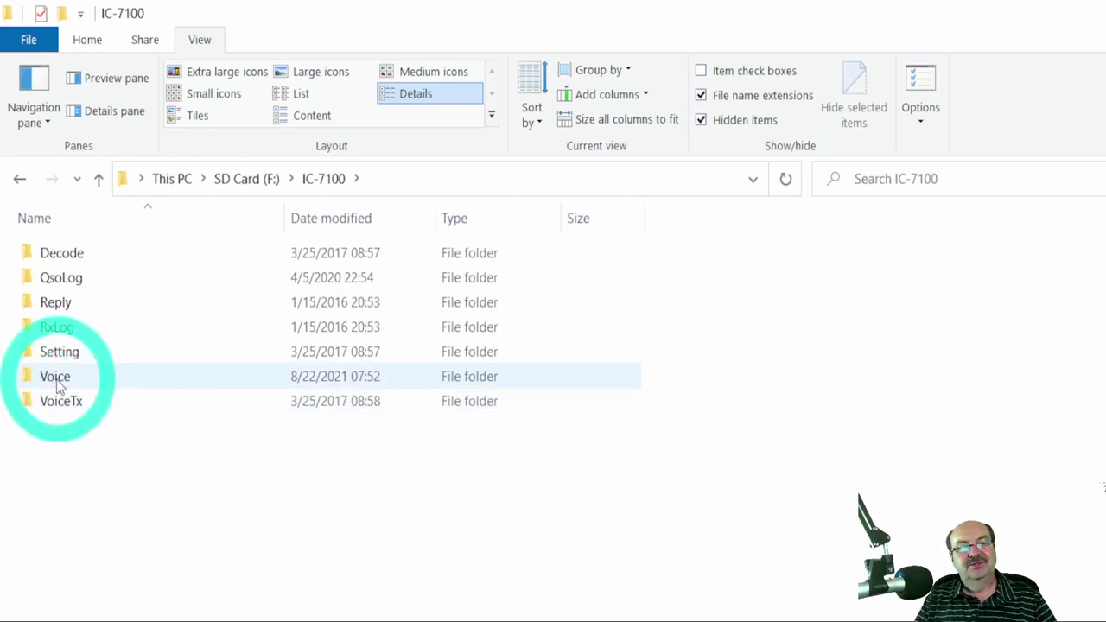
pyautogui.doubleClick(58, 387)
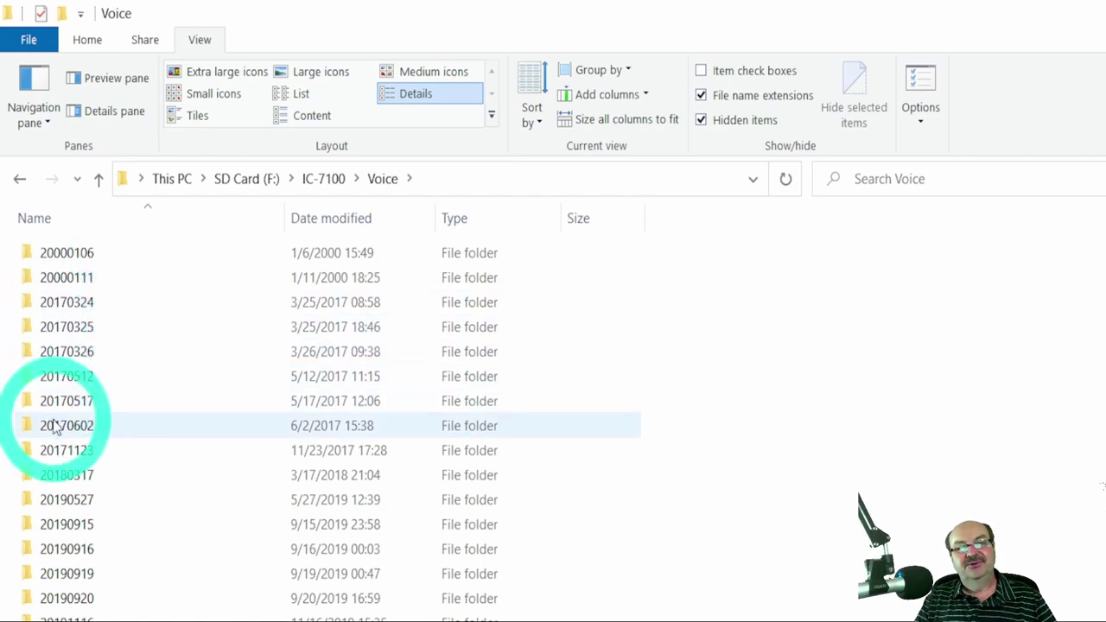
pyautogui.moveTo(47, 439)
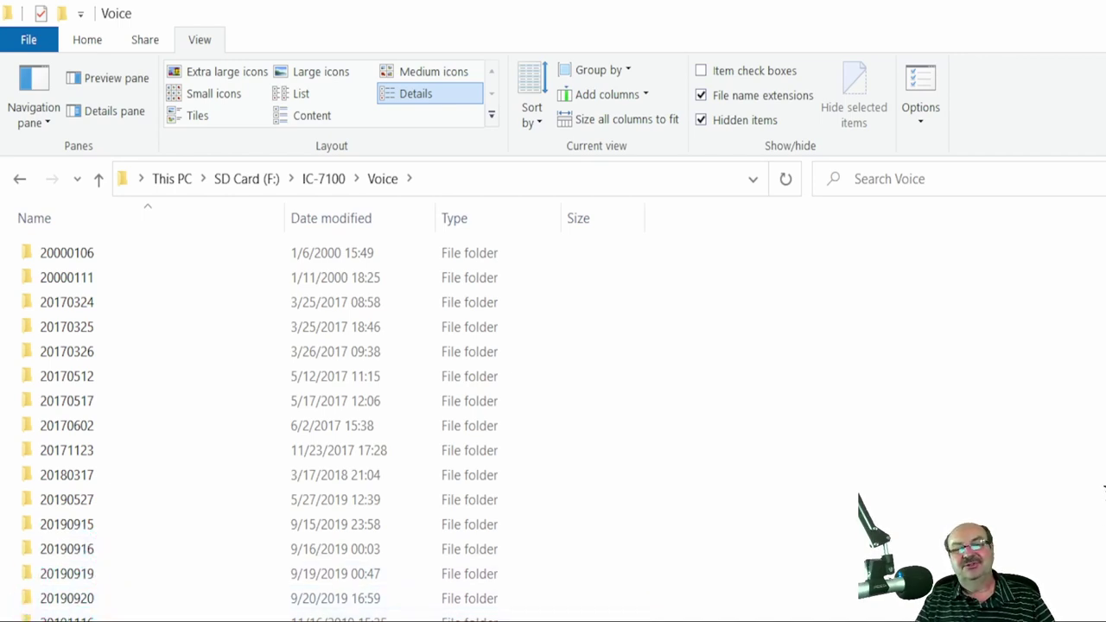
pyautogui.scroll(-2, 259, 423)
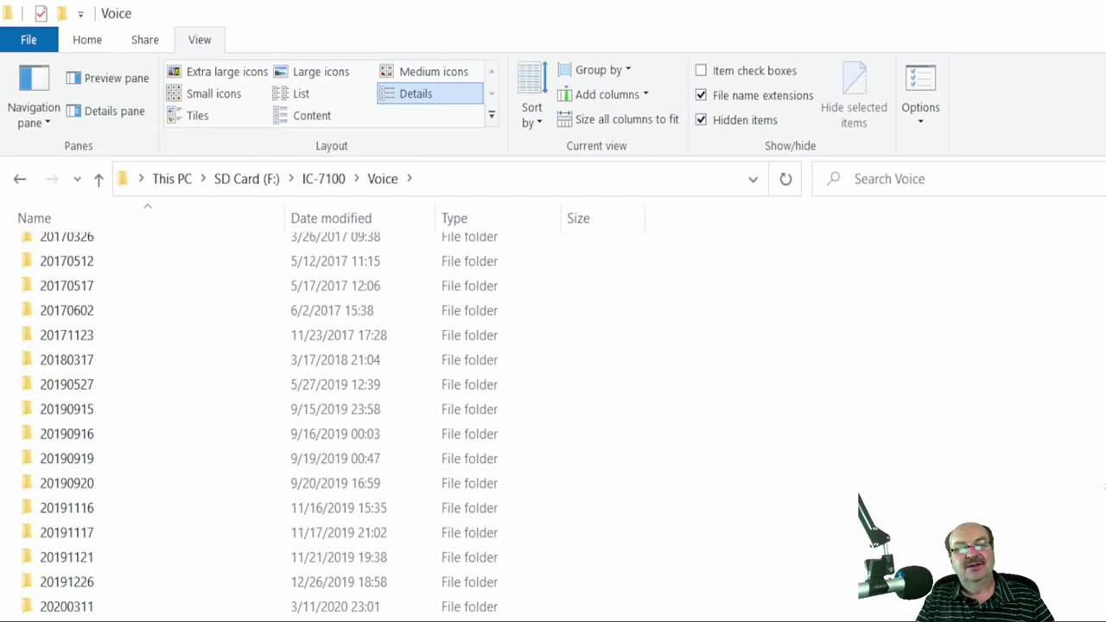
pyautogui.press('Return')
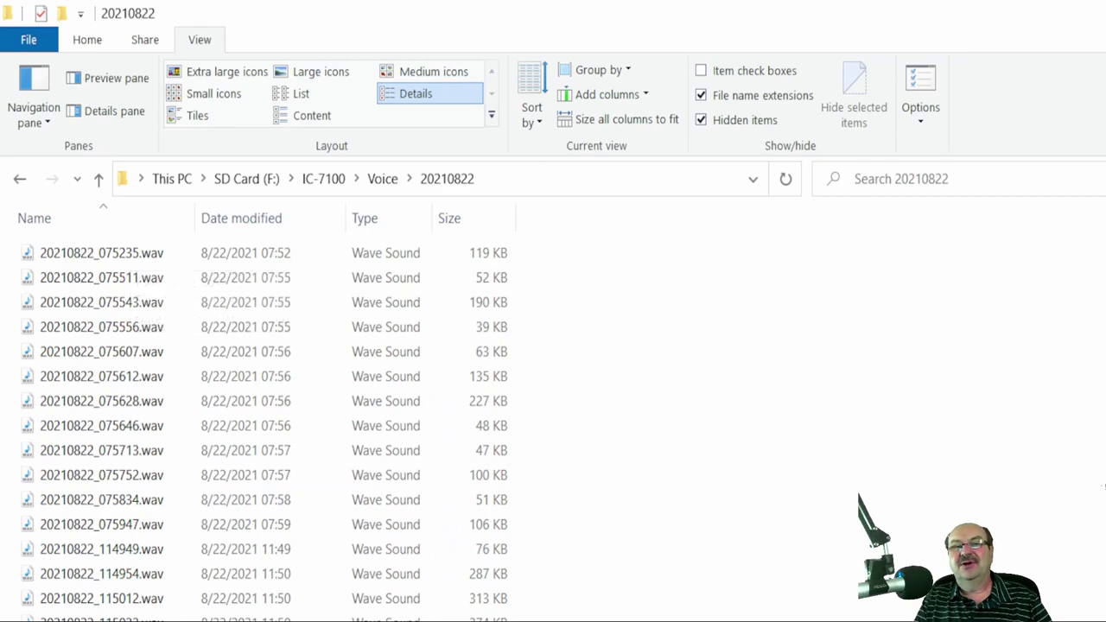
# Look through the list of WAV recordings in the 20210822 folder, from the earliest to the latest.
pyautogui.scroll(-20, 1103, 488)
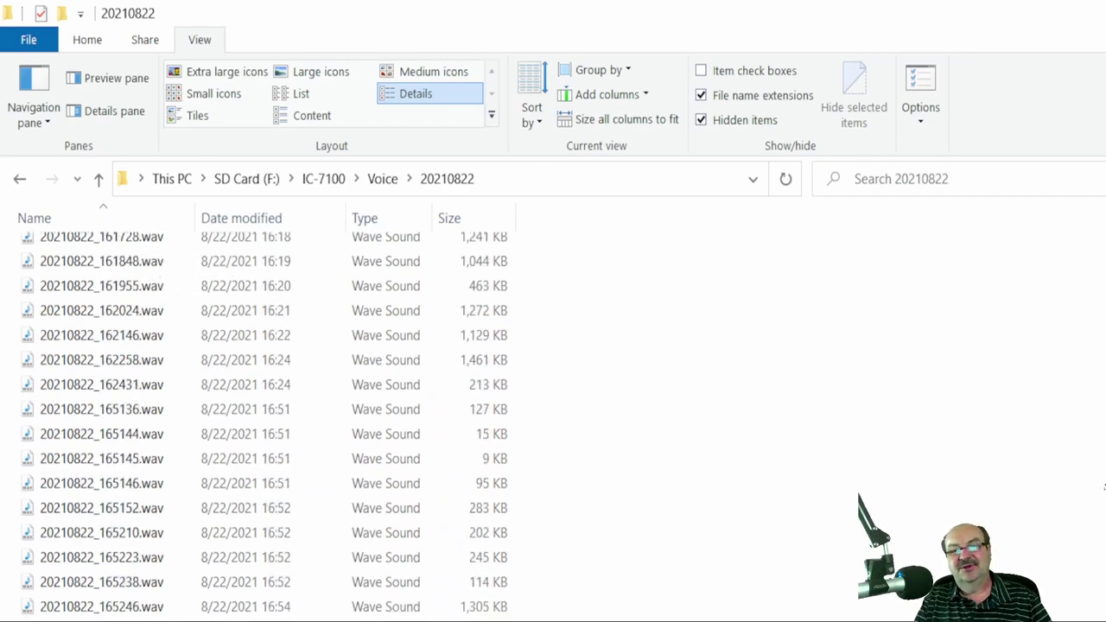
pyautogui.scroll(20, 1102, 488)
pyautogui.scroll(-12, 358, 445)
pyautogui.scroll(-10, 359, 447)
pyautogui.scroll(20, 358, 447)
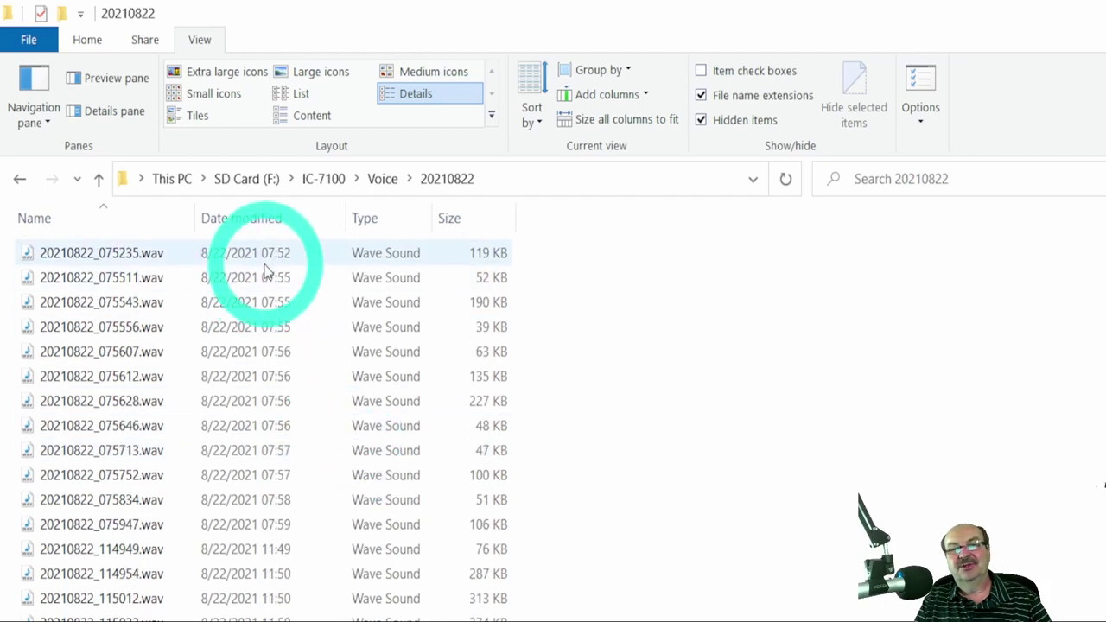
pyautogui.scroll(-20, 264, 276)
pyautogui.scroll(-2, 252, 523)
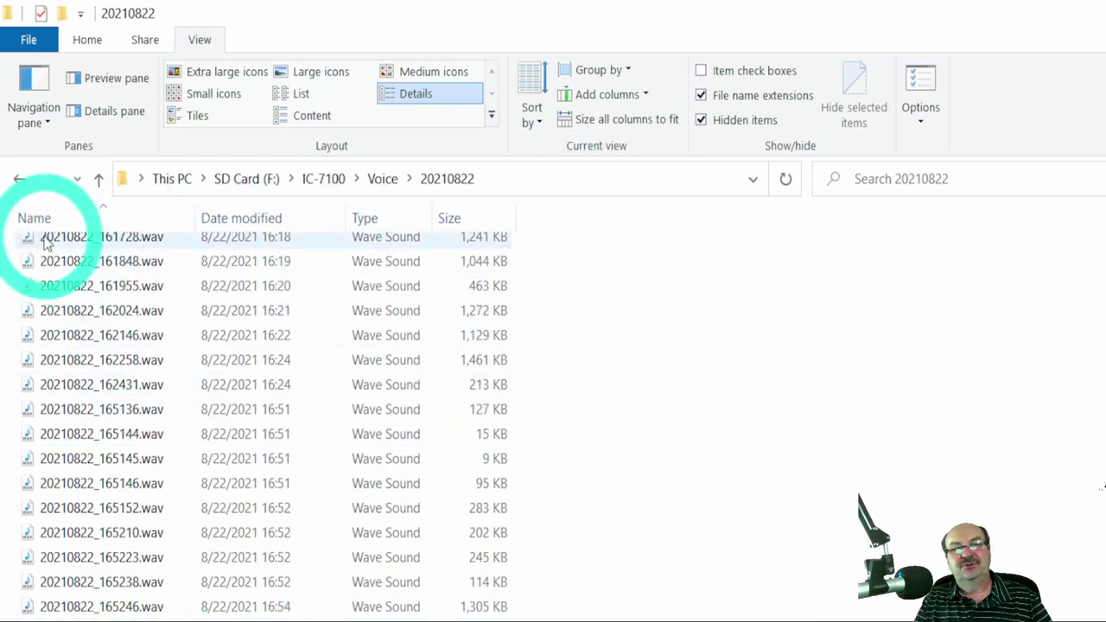
# Add a Length column to the file list and review the durations of the recordings.
pyautogui.rightClick(563, 222)
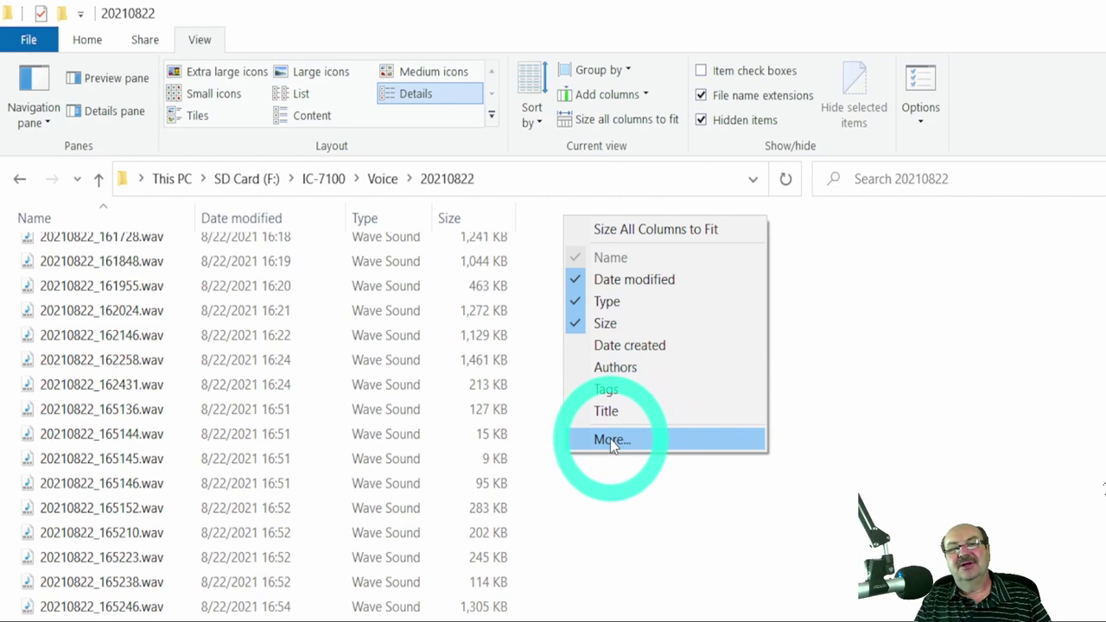
pyautogui.click(611, 440)
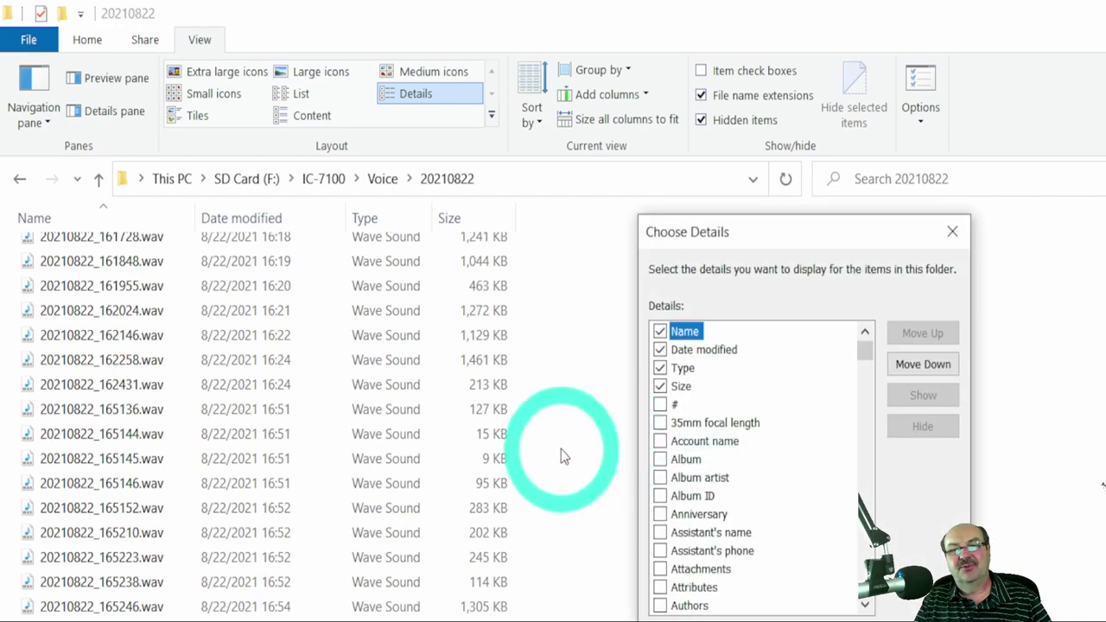
pyautogui.click(866, 359)
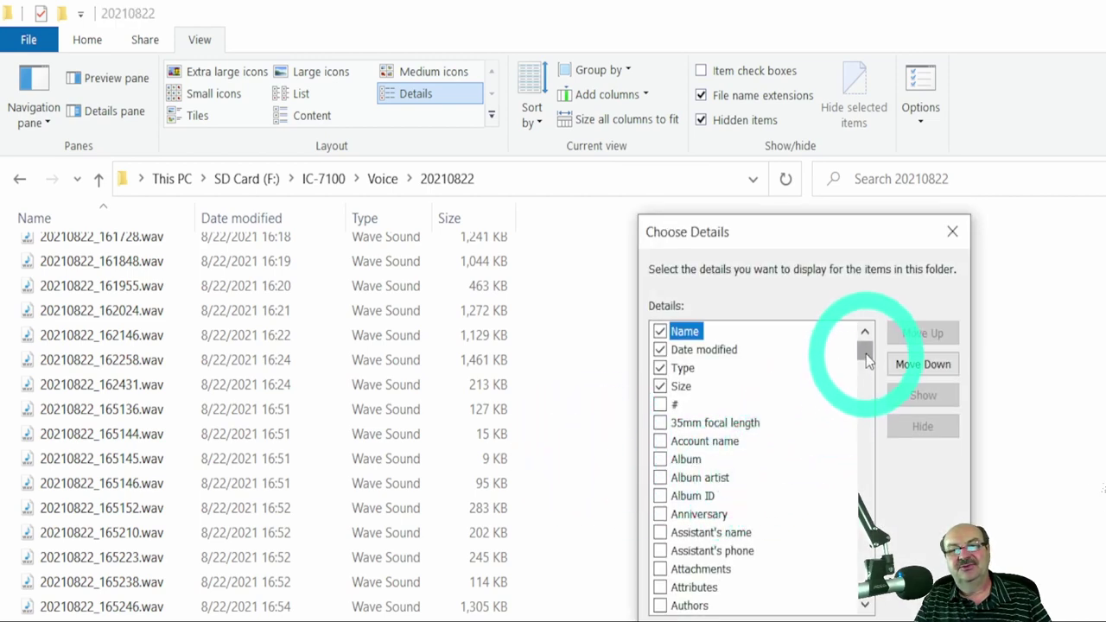
pyautogui.moveTo(866, 355); pyautogui.dragTo(880, 492)
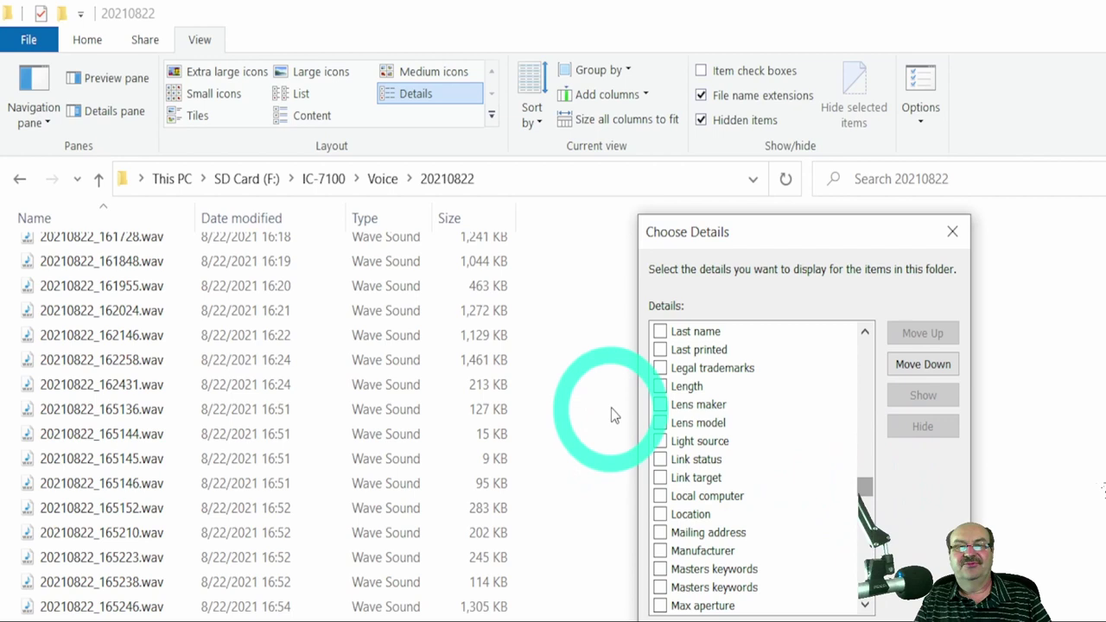
pyautogui.click(661, 387)
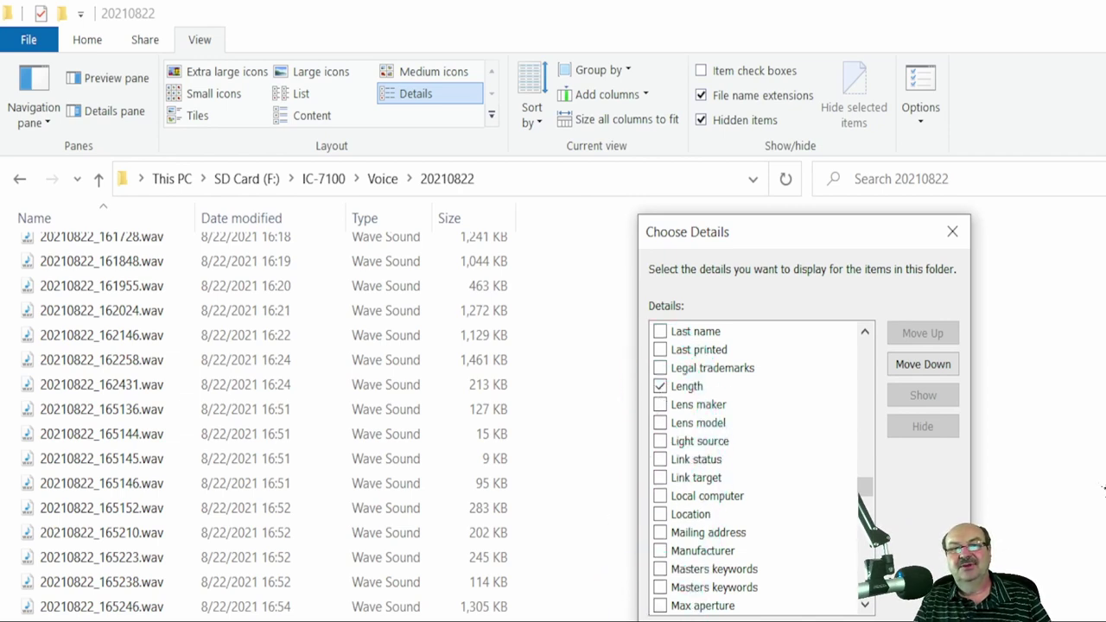
pyautogui.press('Return')
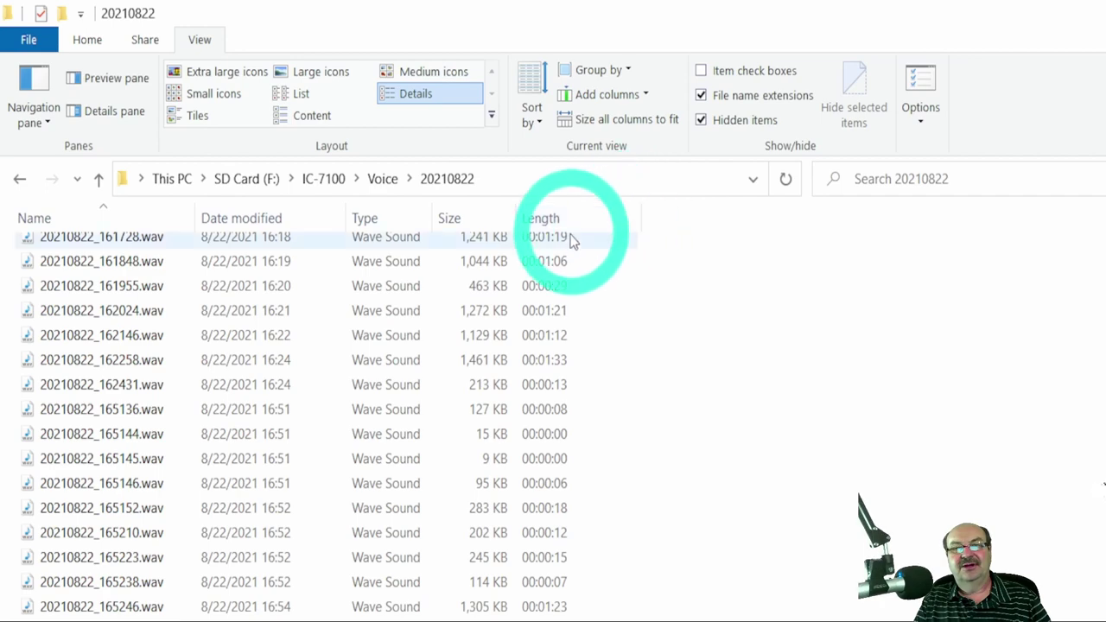
pyautogui.scroll(20, 574, 393)
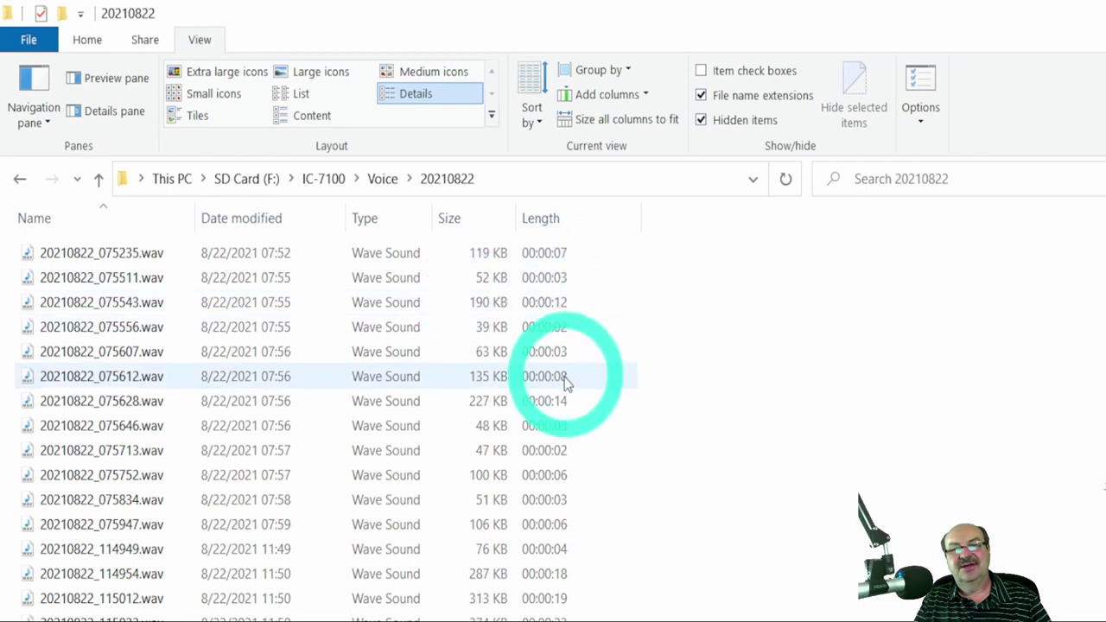
pyautogui.scroll(-6, 294, 426)
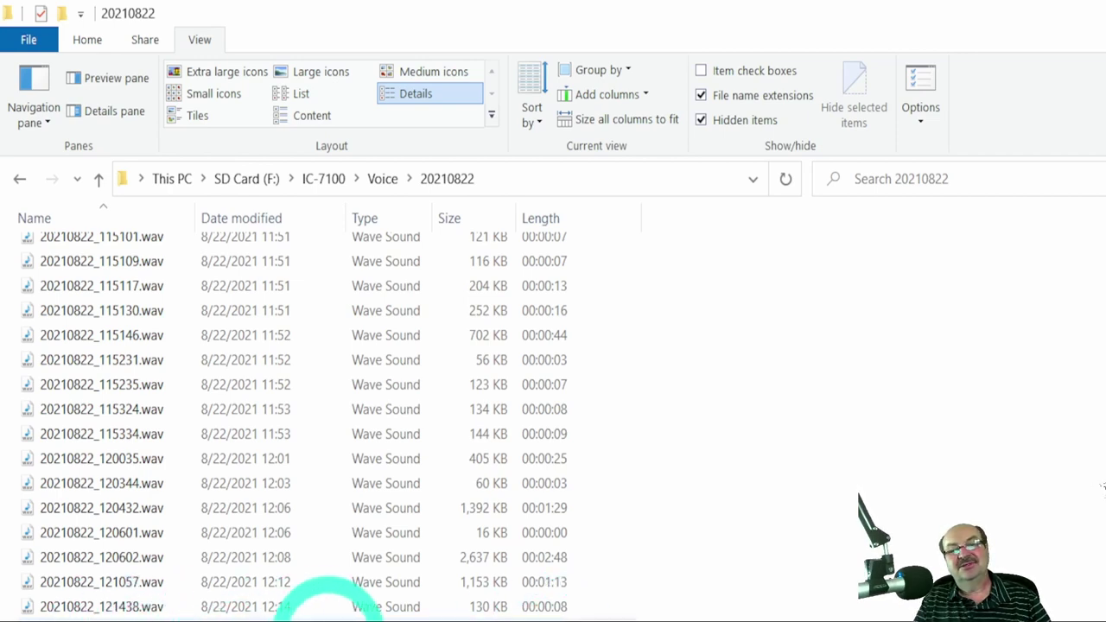
pyautogui.scroll(6, 535, 613)
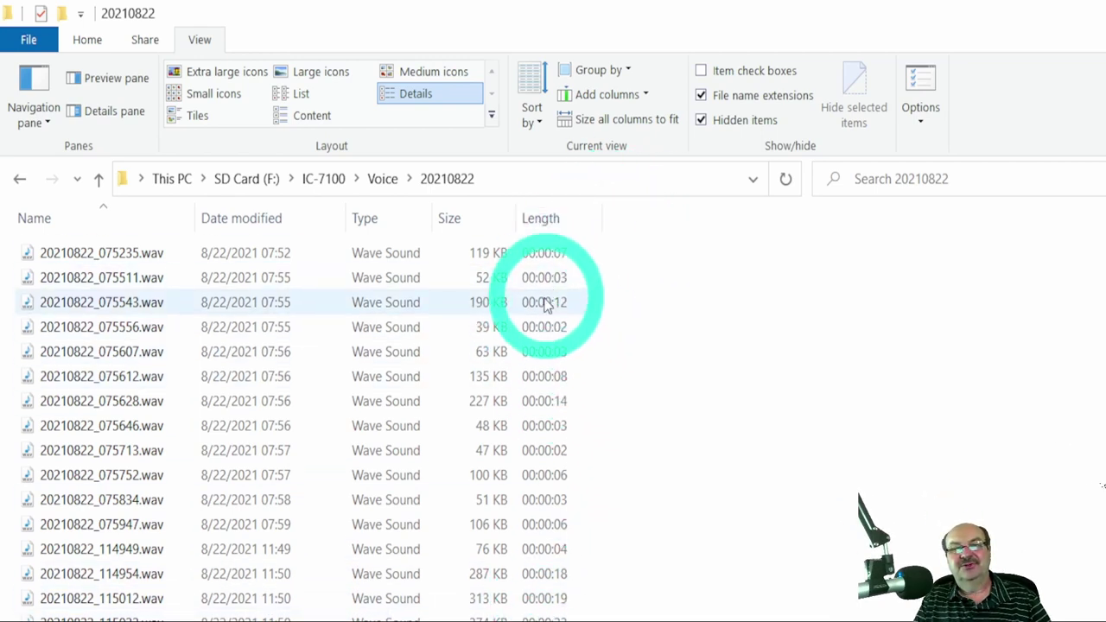
# Add a Title column to the file list and widen it until the full frequency, mode and TX/RX text fits.
pyautogui.rightClick(628, 220)
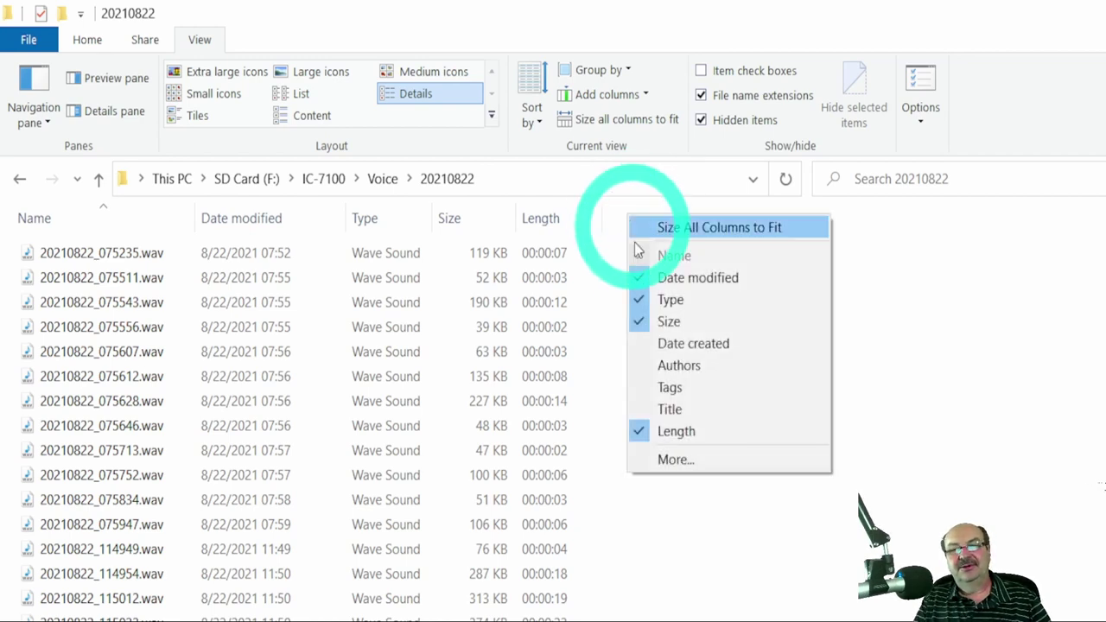
pyautogui.click(670, 412)
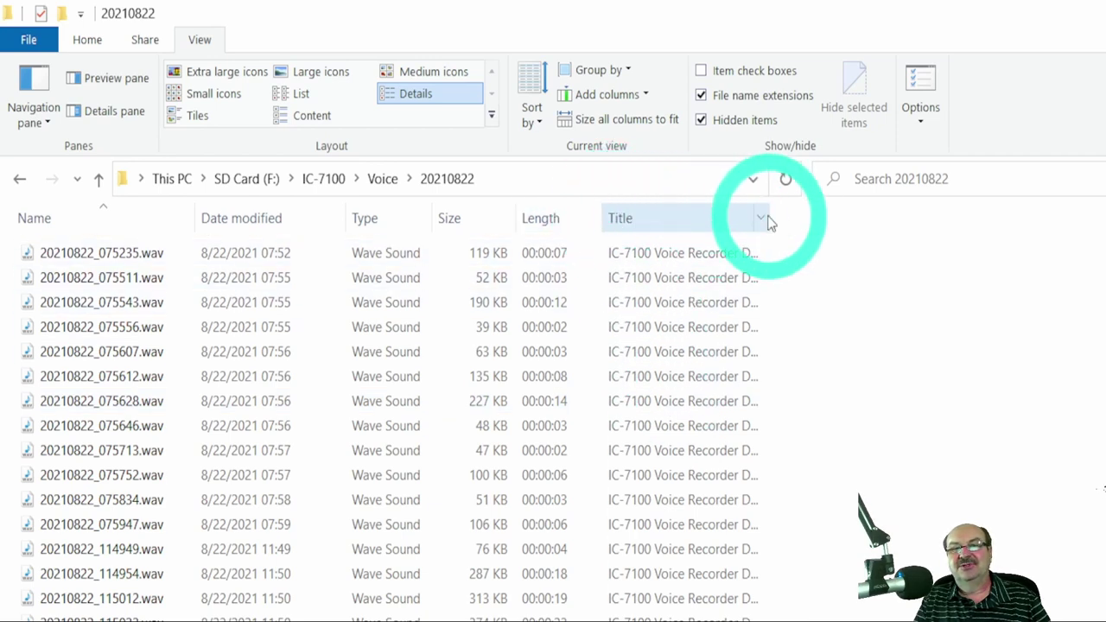
pyautogui.moveTo(768, 216); pyautogui.dragTo(1055, 213)
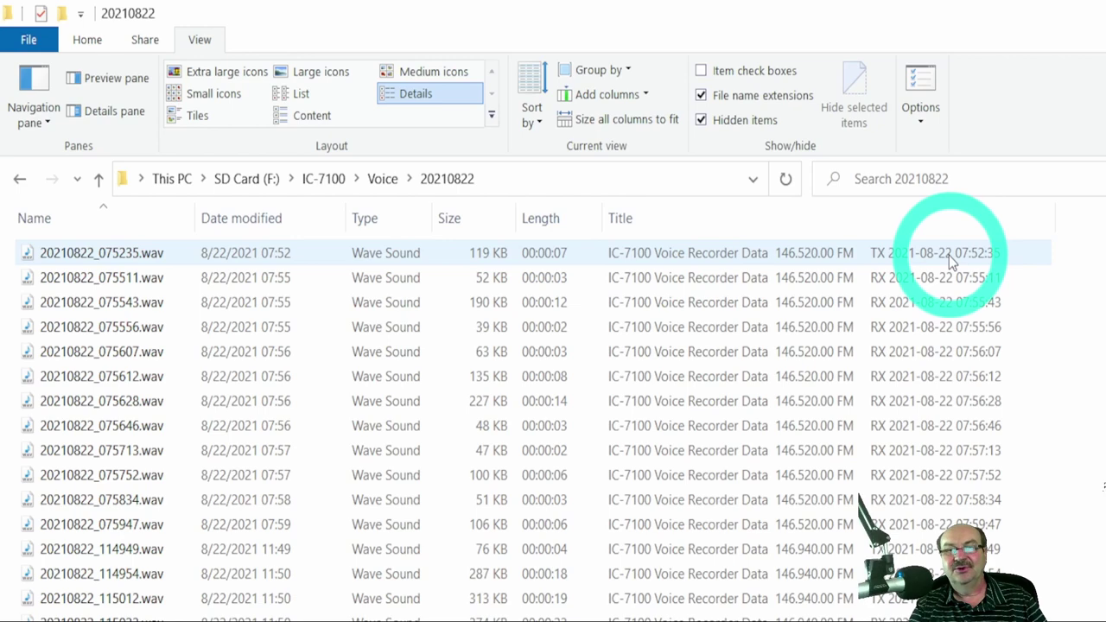
pyautogui.click(890, 278)
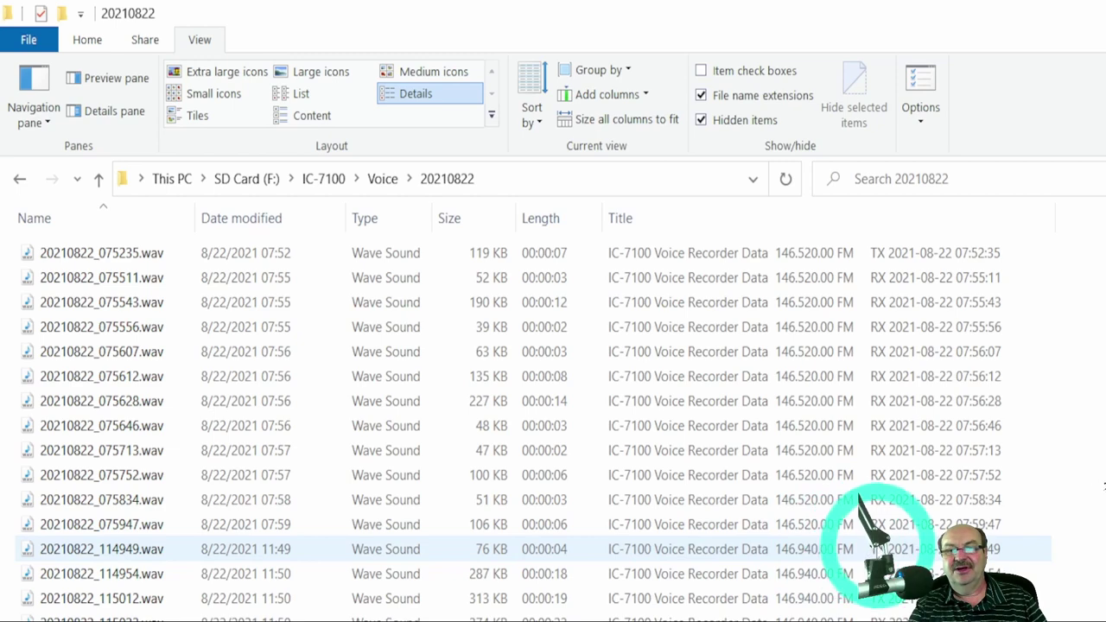
# Open the recording 20210822_114949.wav with VLC media player.
pyautogui.rightClick(641, 551)
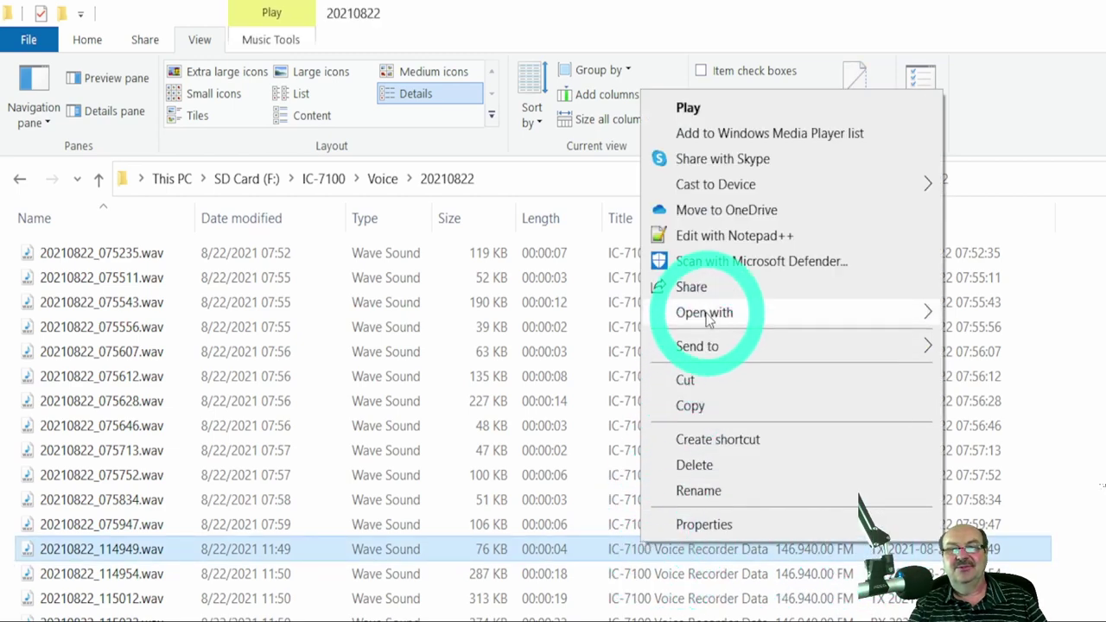
pyautogui.moveTo(735, 313)
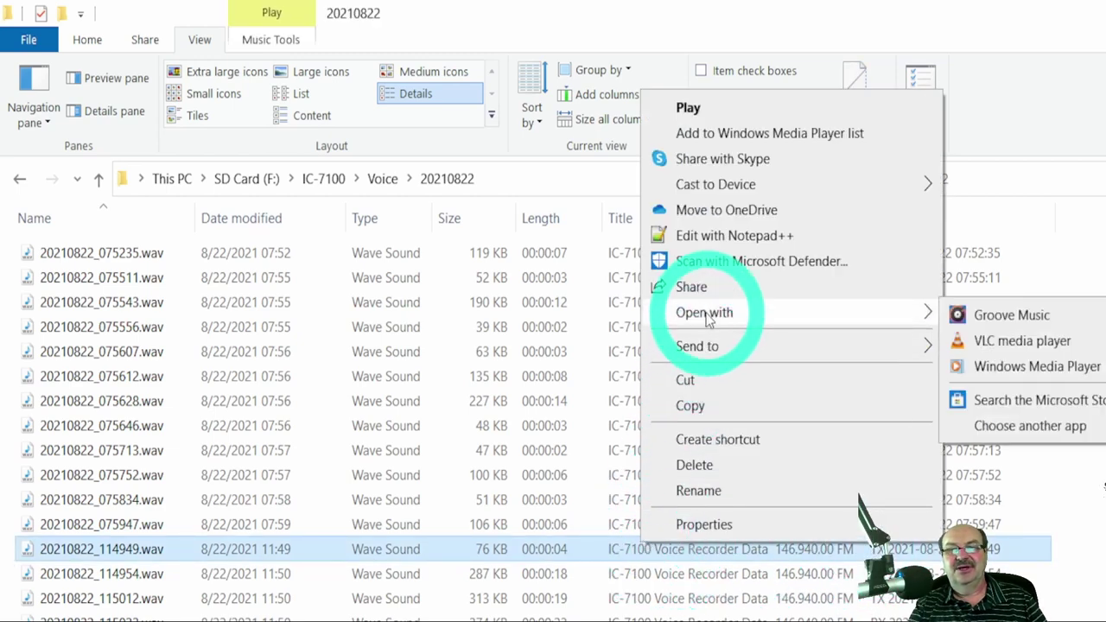
pyautogui.click(1003, 344)
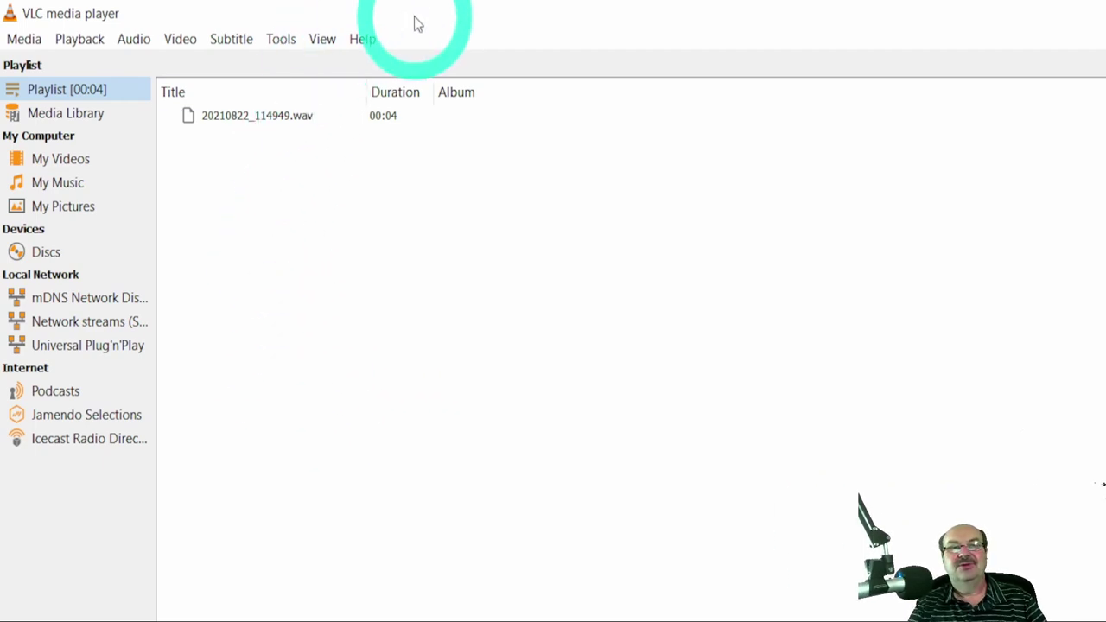
# Move the VLC window aside to uncover the file list and remove 20210822_114949.wav from the playlist.
pyautogui.moveTo(413, 19); pyautogui.dragTo(1105, 110)
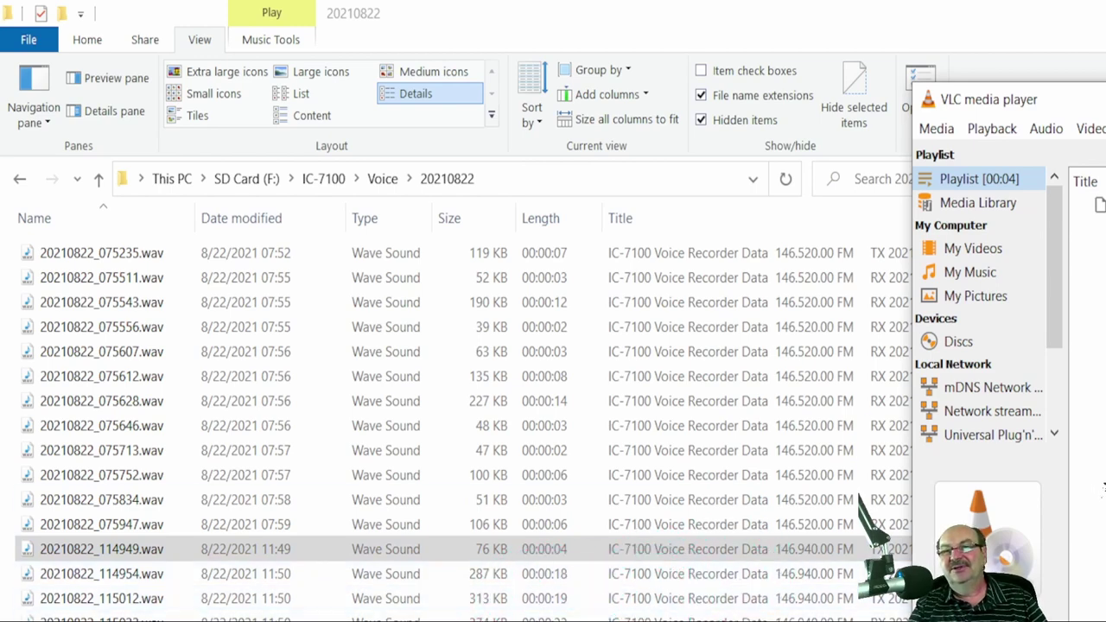
pyautogui.click(1100, 205)
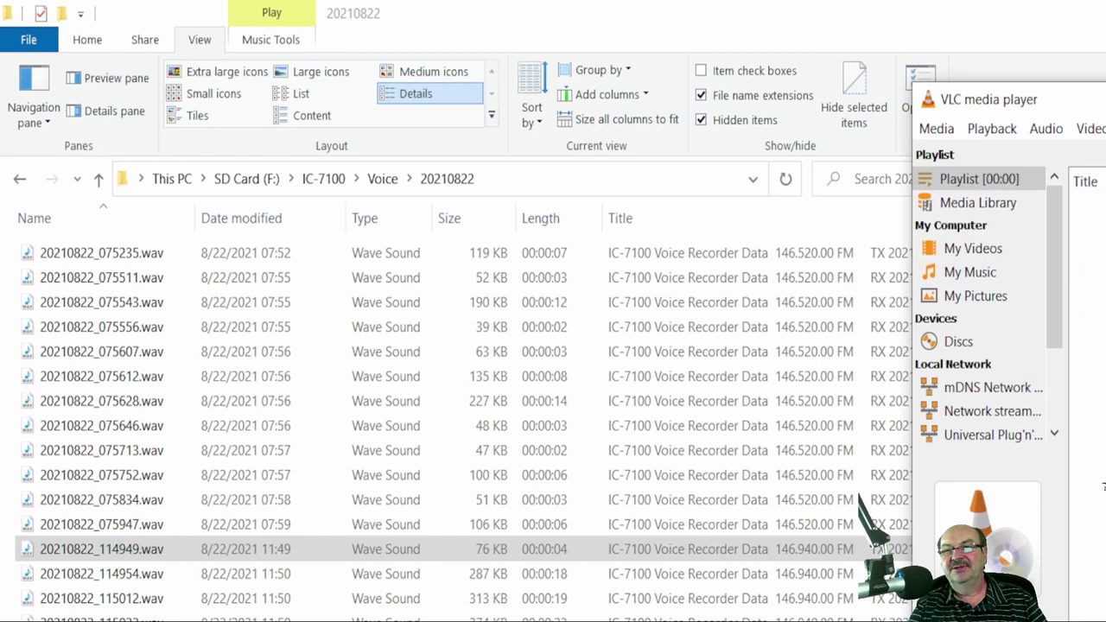
# Arrange File Explorer on the left half of the desktop and VLC media player on the right half.
pyautogui.moveTo(1071, 98); pyautogui.dragTo(727, 49)
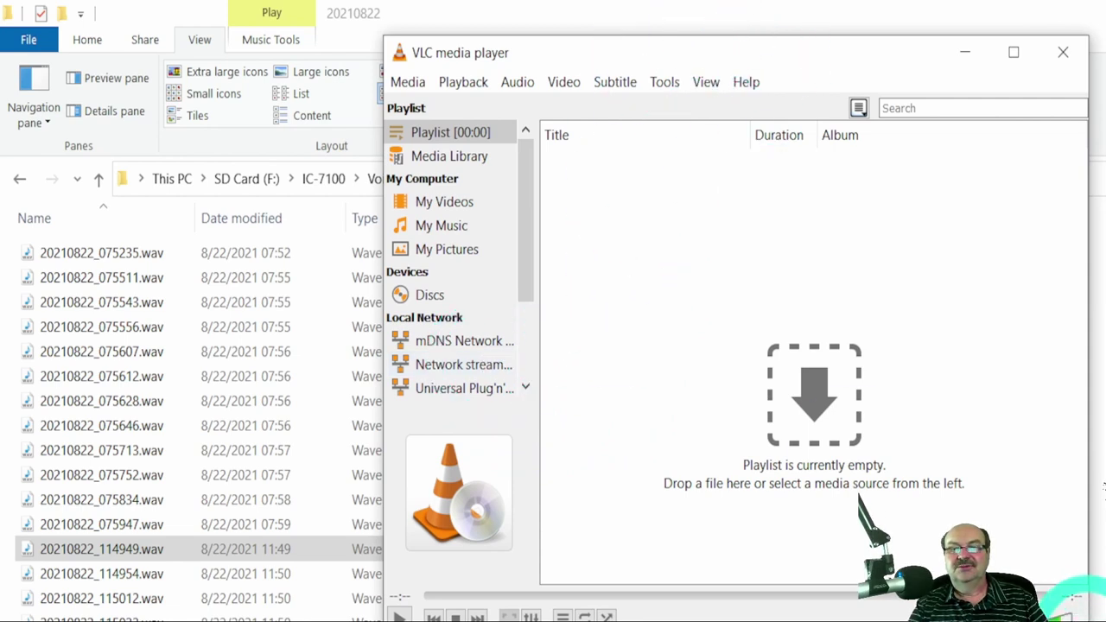
pyautogui.moveTo(1089, 621); pyautogui.dragTo(1093, 621)
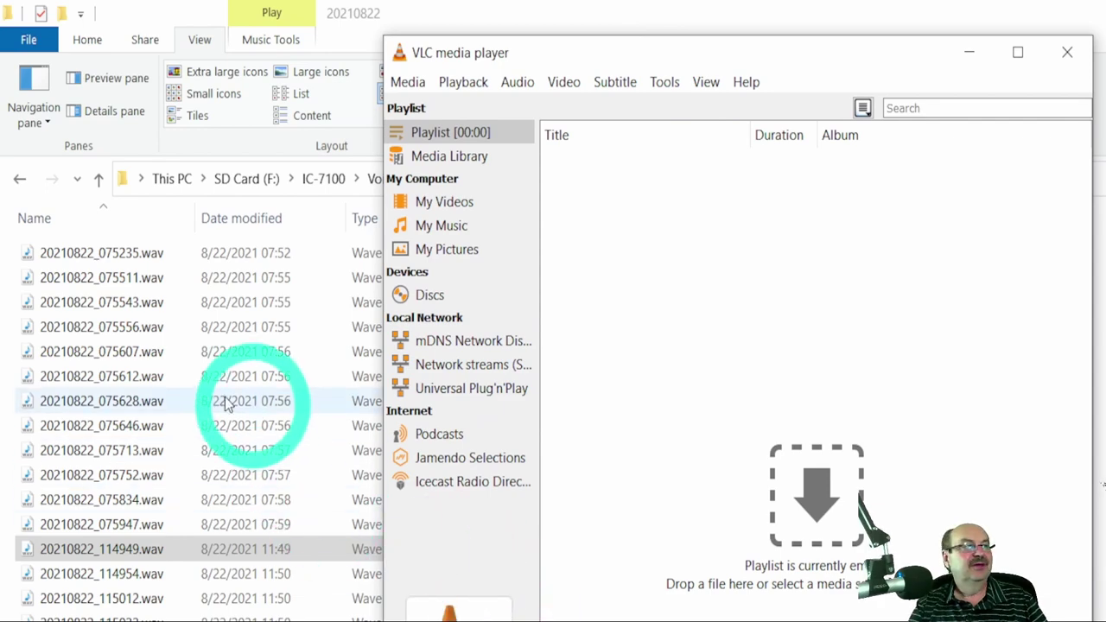
pyautogui.click(128, 256)
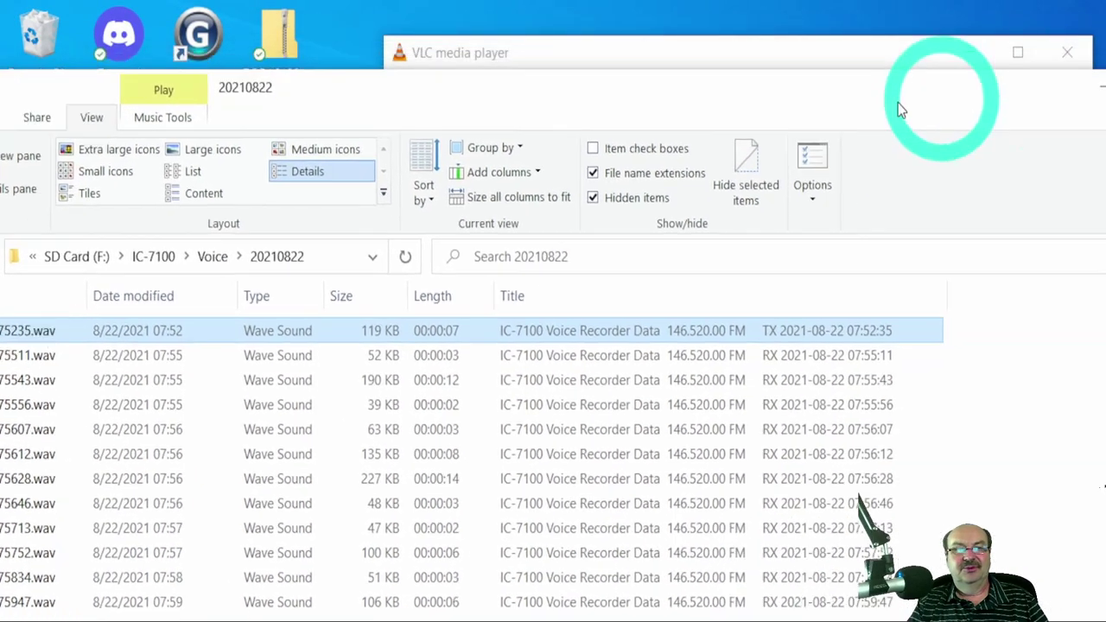
pyautogui.moveTo(939, 103); pyautogui.dragTo(2, 204)
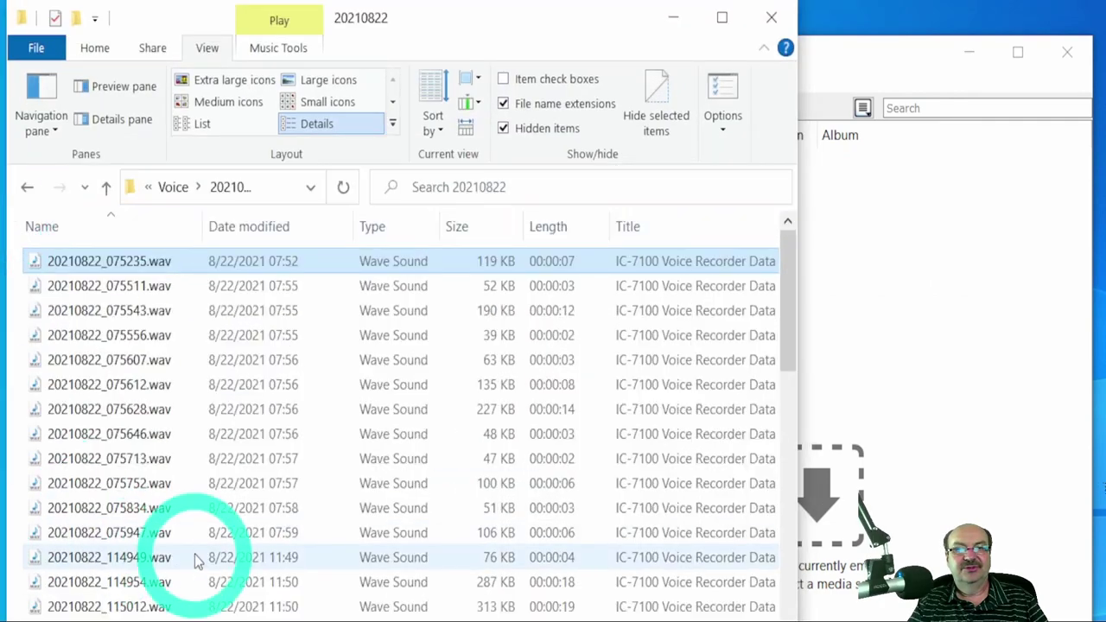
pyautogui.moveTo(927, 67); pyautogui.dragTo(1105, 35)
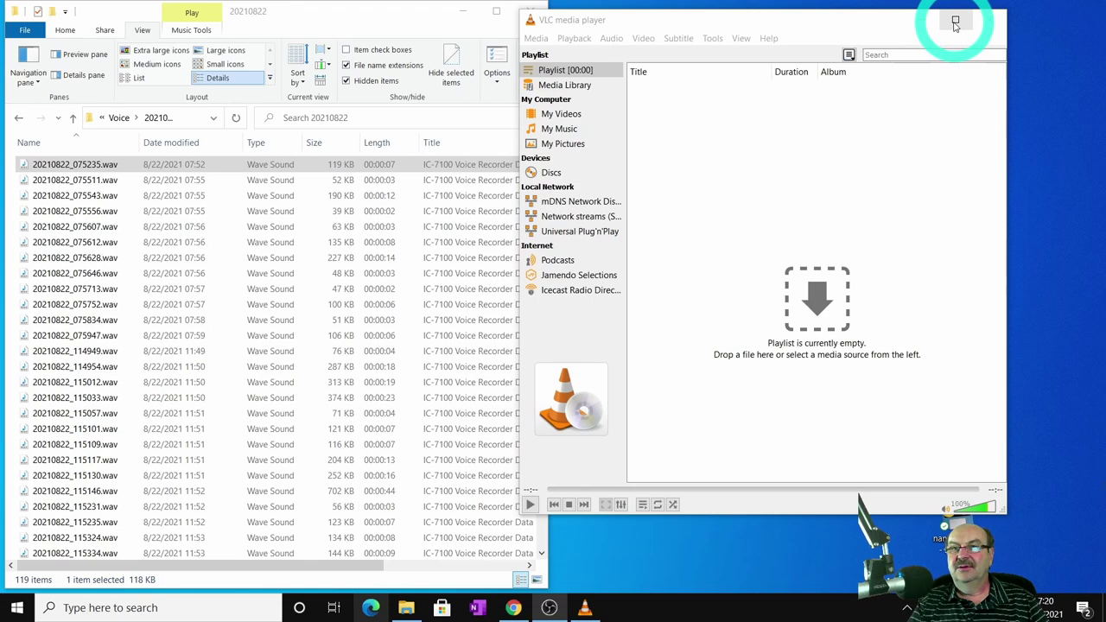
pyautogui.moveTo(741, 20); pyautogui.dragTo(1105, 30)
pyautogui.click(349, 192)
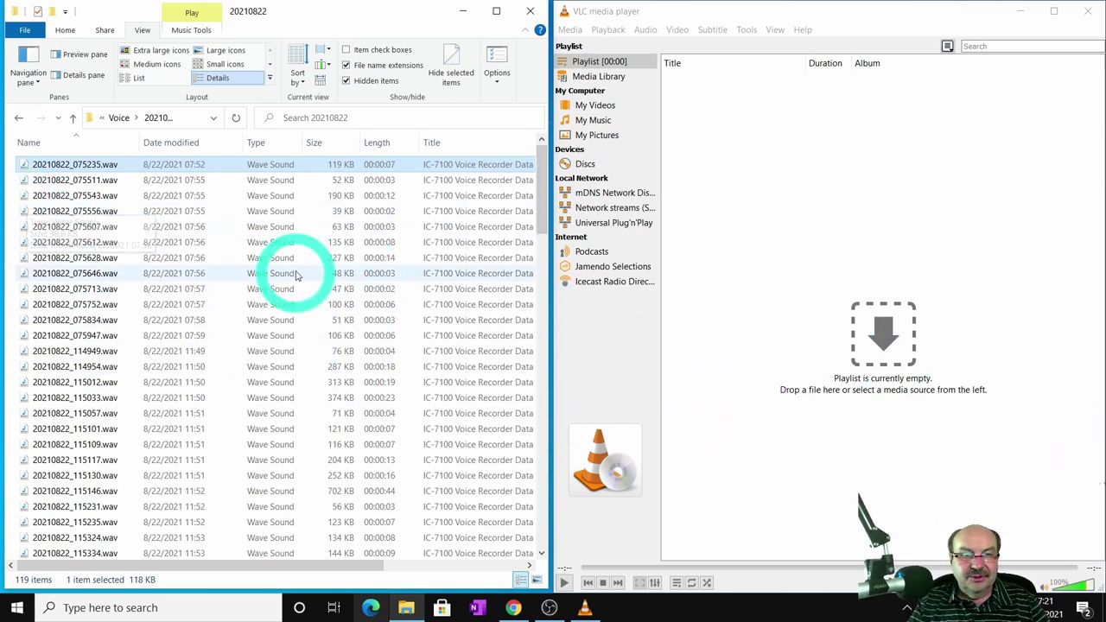
# Add the 146.940.00 FM recordings from TX 11:49:49 through RX 12:00:35 to the VLC playlist.
pyautogui.moveTo(315, 563); pyautogui.dragTo(452, 560)
pyautogui.scroll(-3, 328, 329)
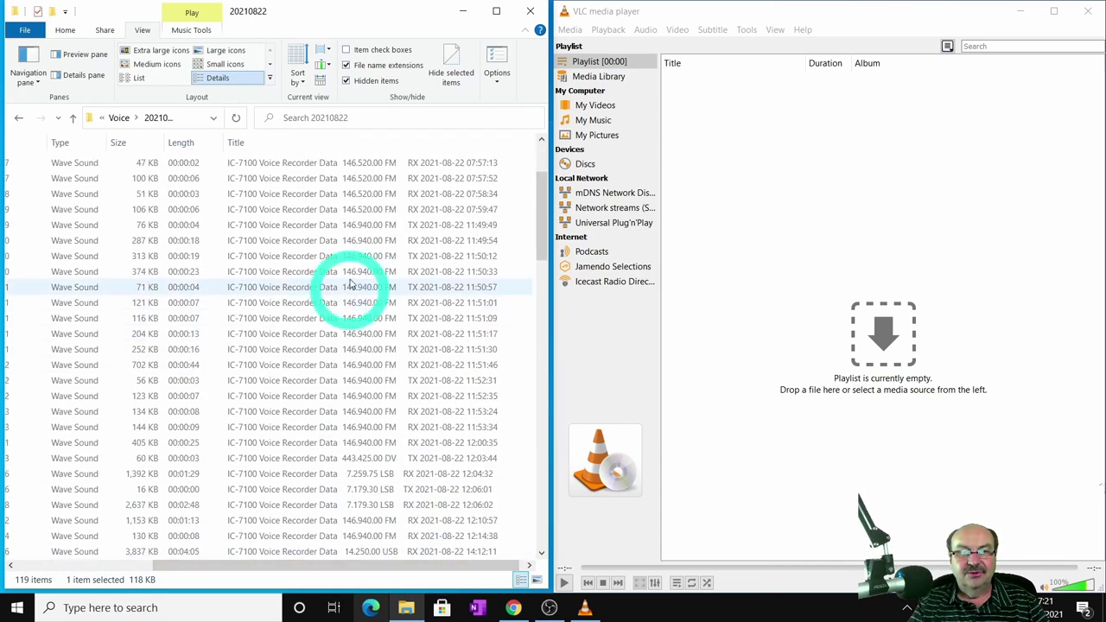
pyautogui.click(359, 225)
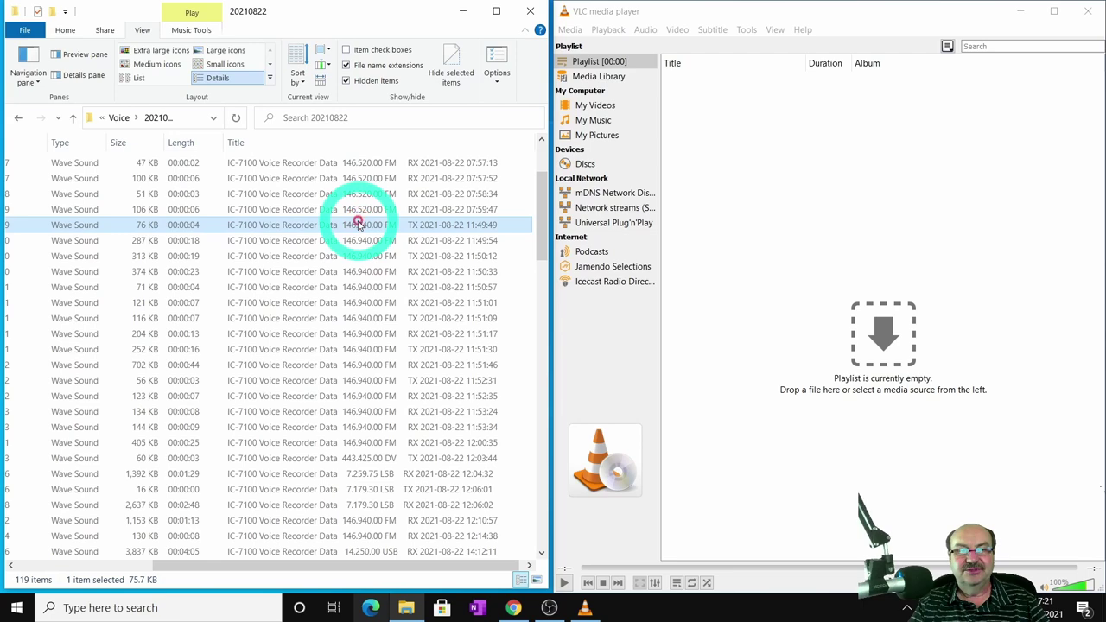
pyautogui.keyDown('shift'); pyautogui.click(348, 443); pyautogui.keyUp('shift')
pyautogui.moveTo(347, 441); pyautogui.dragTo(769, 210)
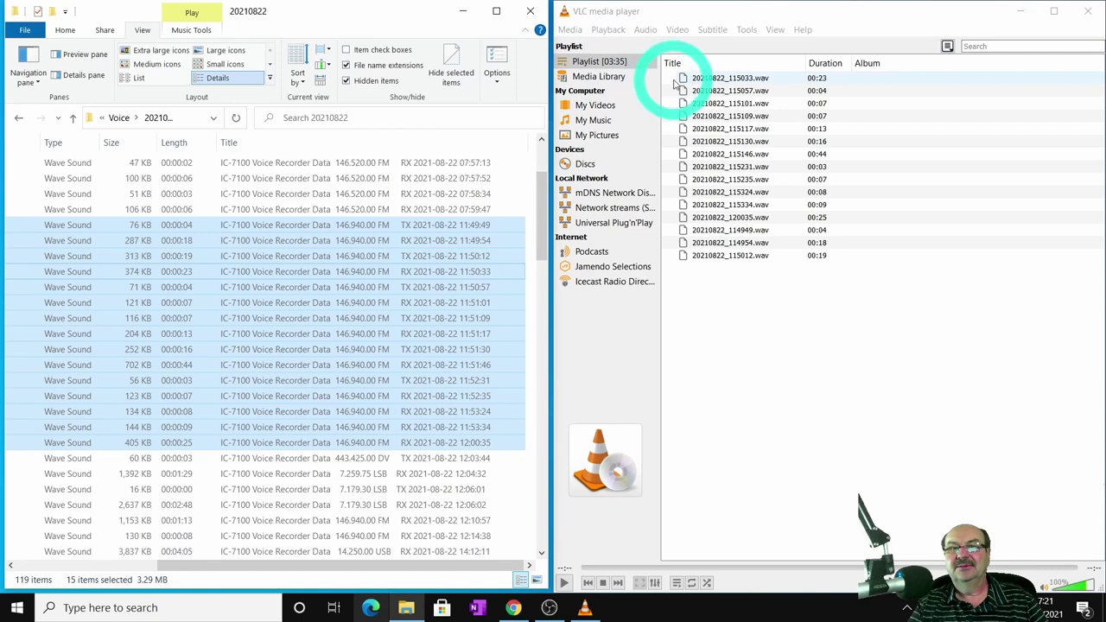
# Play the playlist starting with 20210822_115033.wav and stop playback during 20210822_115117.wav.
pyautogui.click(702, 78)
pyautogui.doubleClick(702, 80)
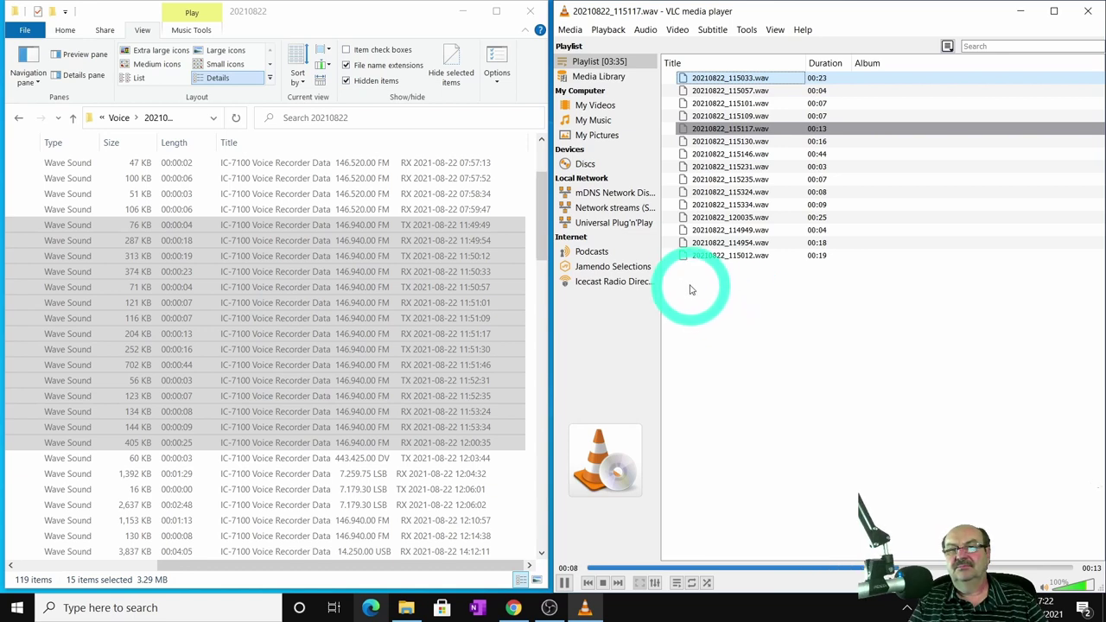
pyautogui.click(603, 582)
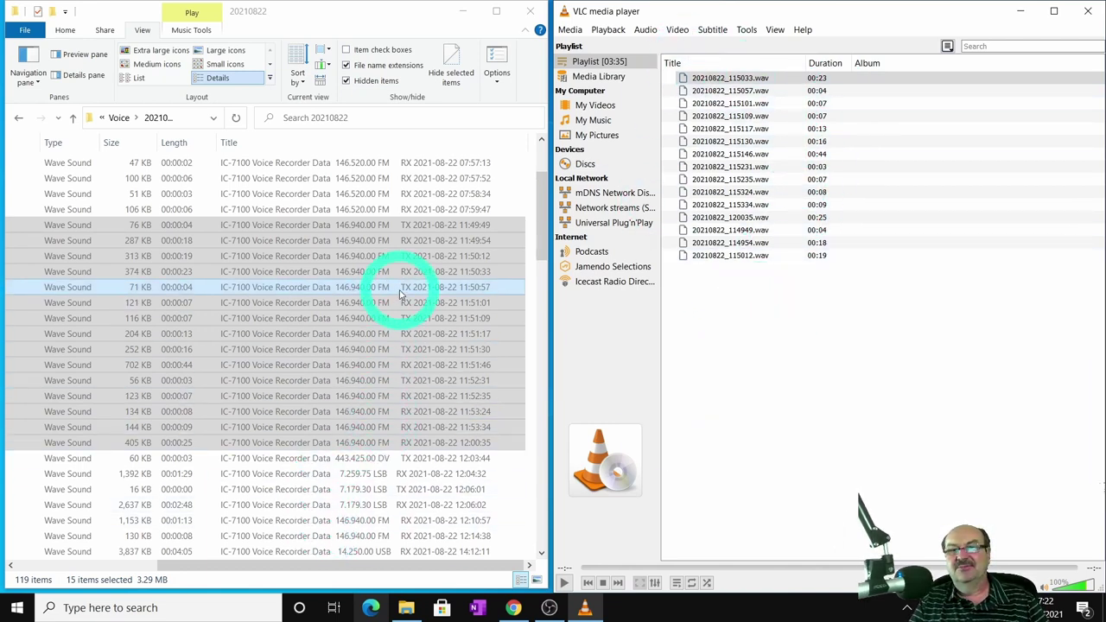
# Remove all recordings from 20210822_115033.wav through 20210822_115012.wav from the VLC playlist.
pyautogui.click(746, 80)
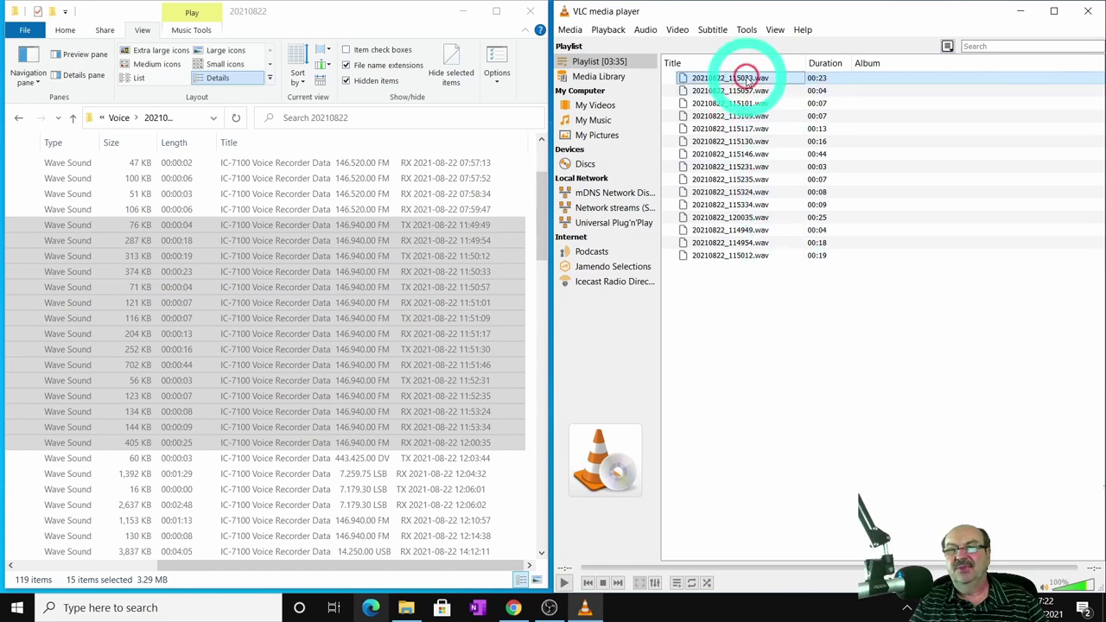
pyautogui.keyDown('shift'); pyautogui.click(766, 259); pyautogui.keyUp('shift')
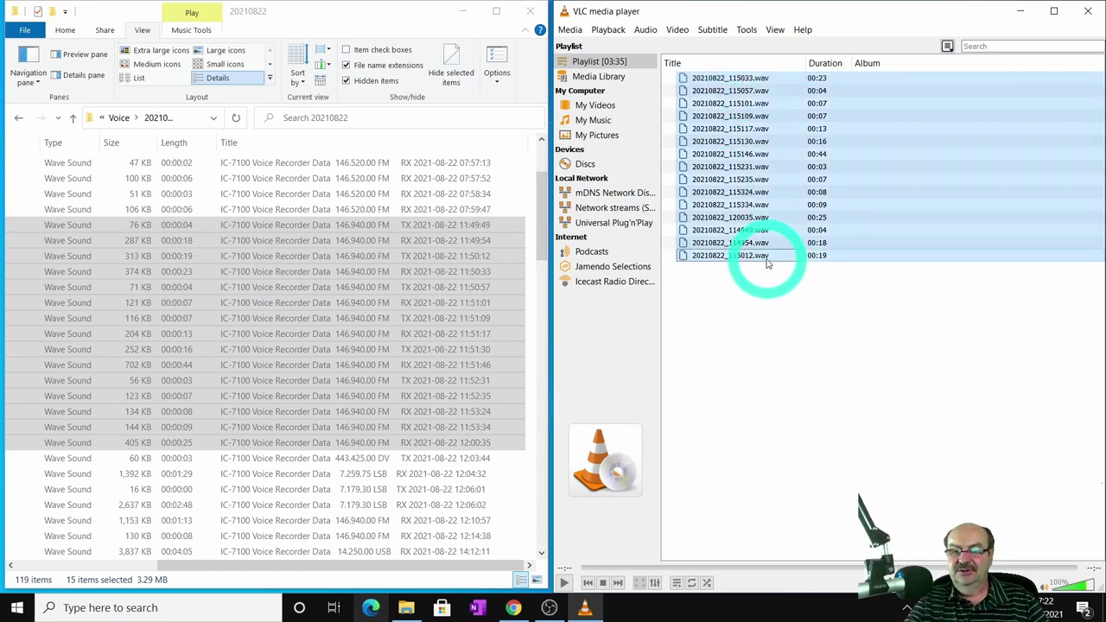
pyautogui.press('Delete')
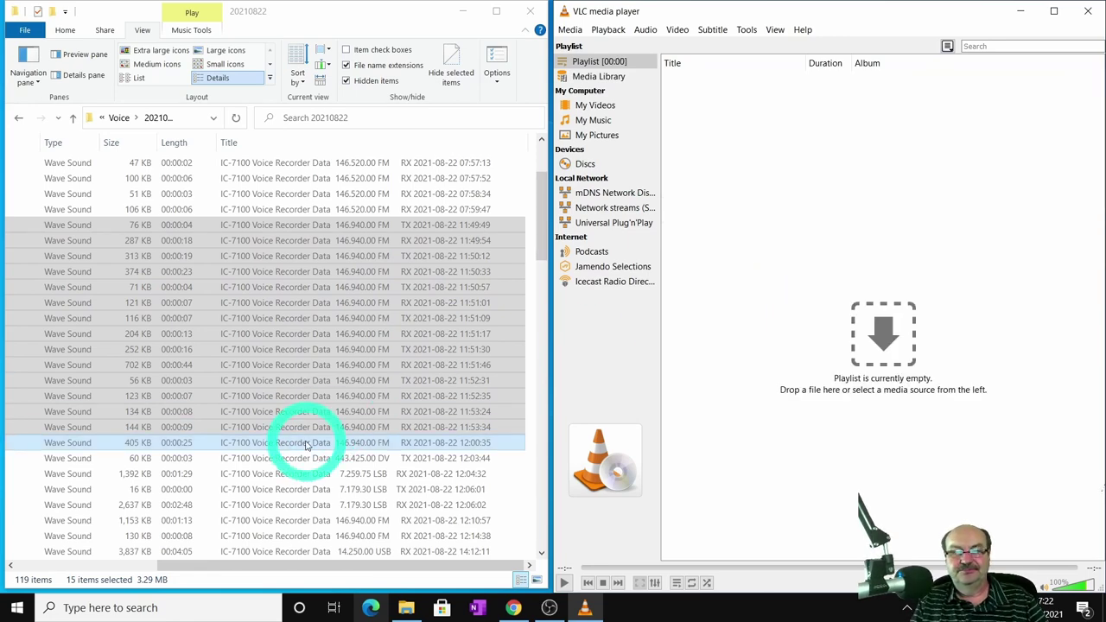
# Add the 14.250.00 USB recordings from TX 14:16:17 through RX 14:17:00 to the VLC playlist.
pyautogui.scroll(-4, 273, 421)
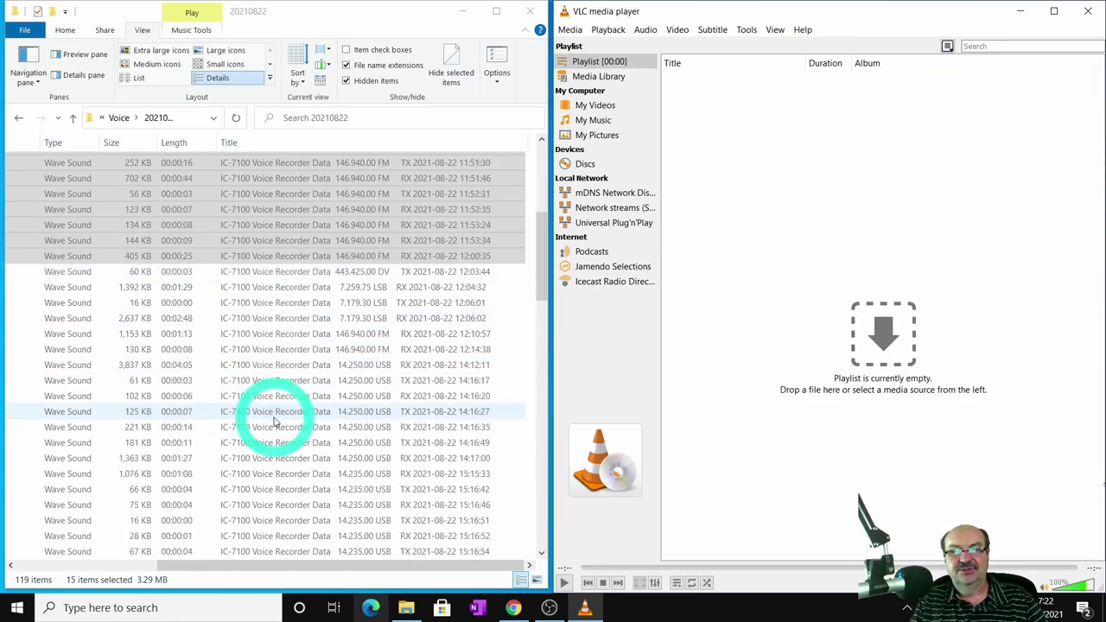
pyautogui.scroll(-3, 273, 421)
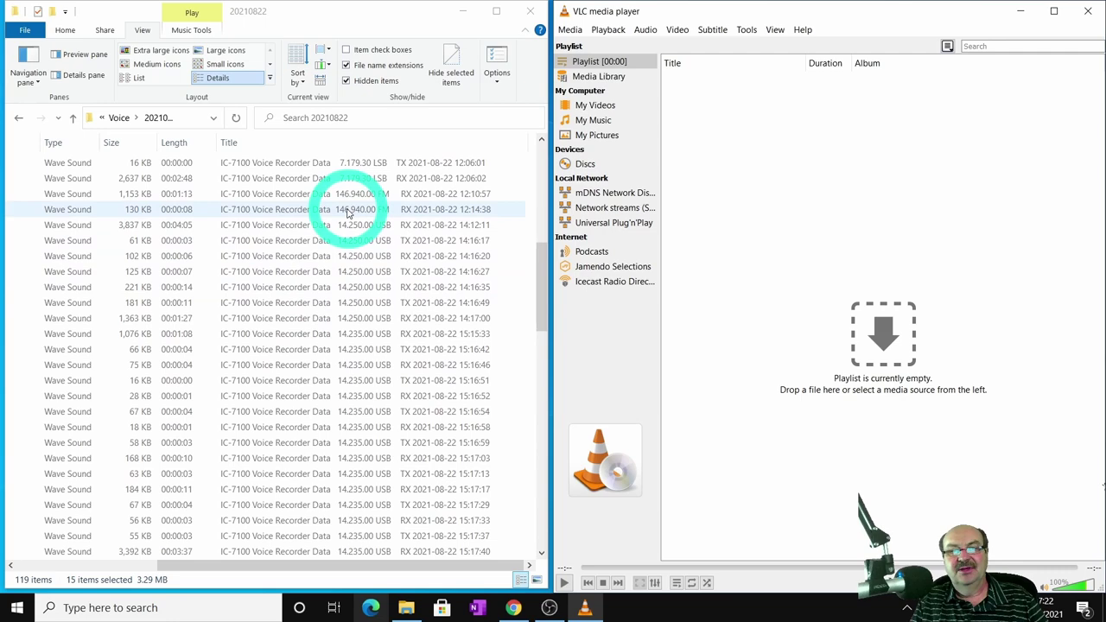
pyautogui.scroll(2, 350, 213)
pyautogui.click(383, 316)
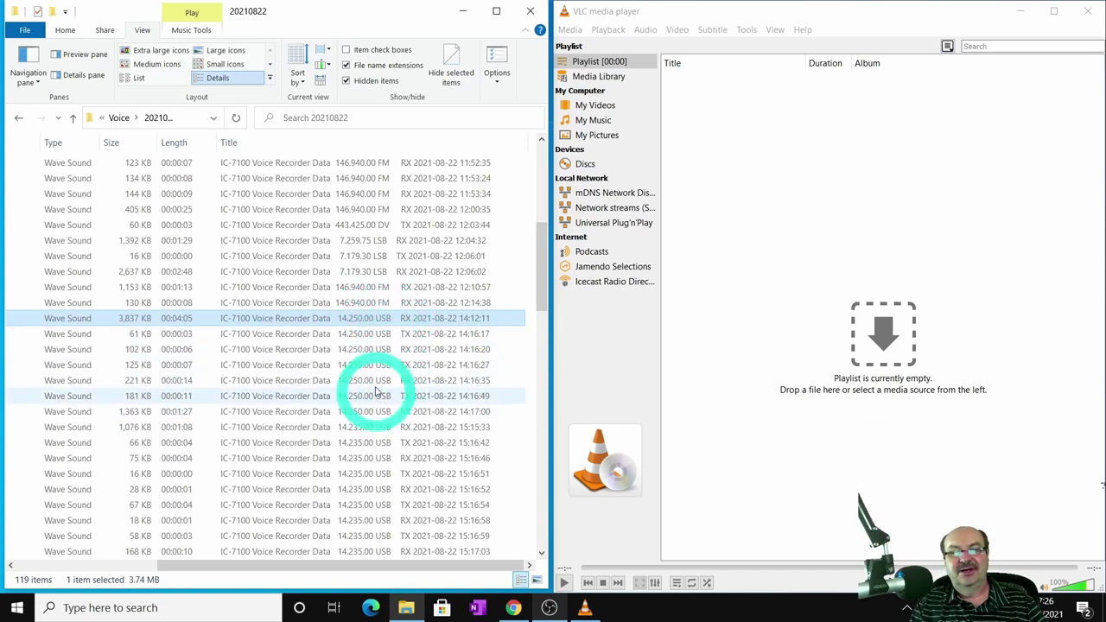
pyautogui.click(353, 337)
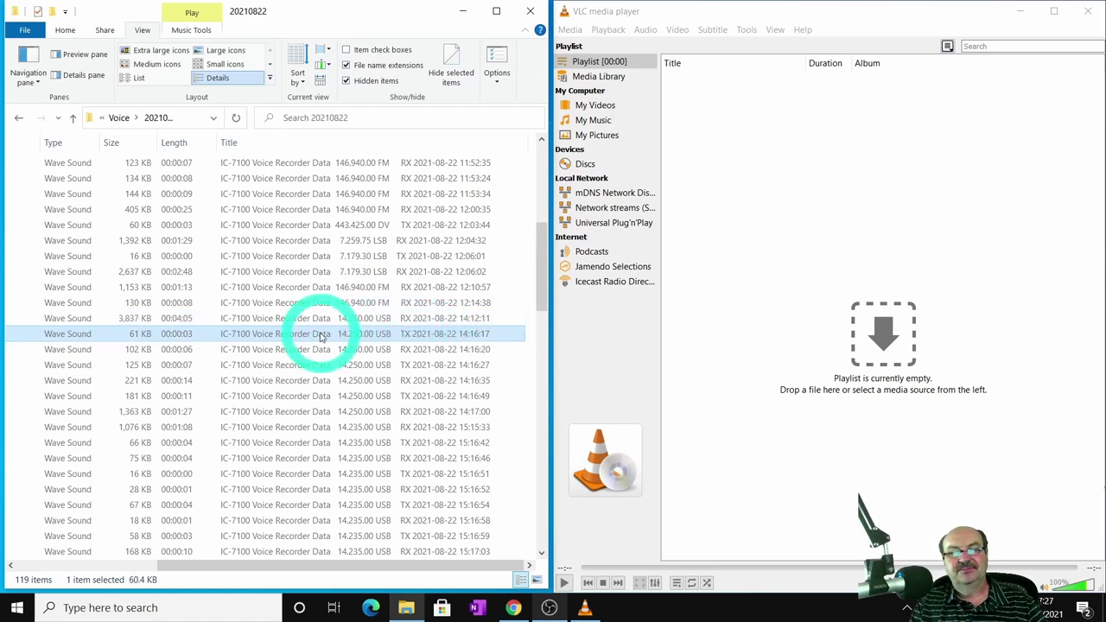
pyautogui.keyDown('shift'); pyautogui.click(354, 415); pyautogui.keyUp('shift')
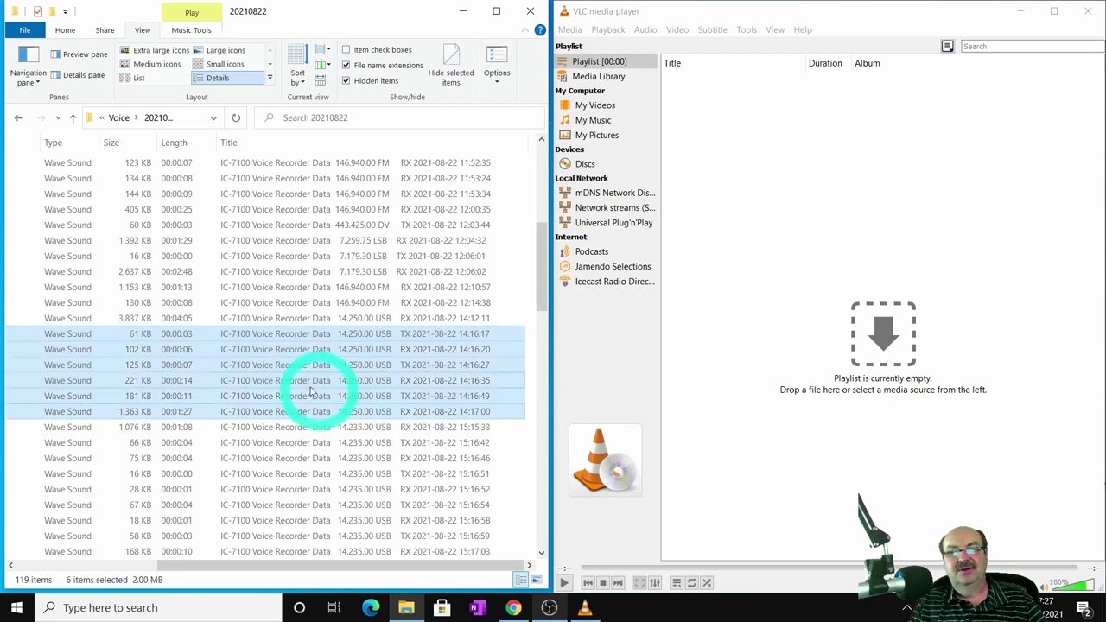
pyautogui.moveTo(266, 338); pyautogui.dragTo(754, 215)
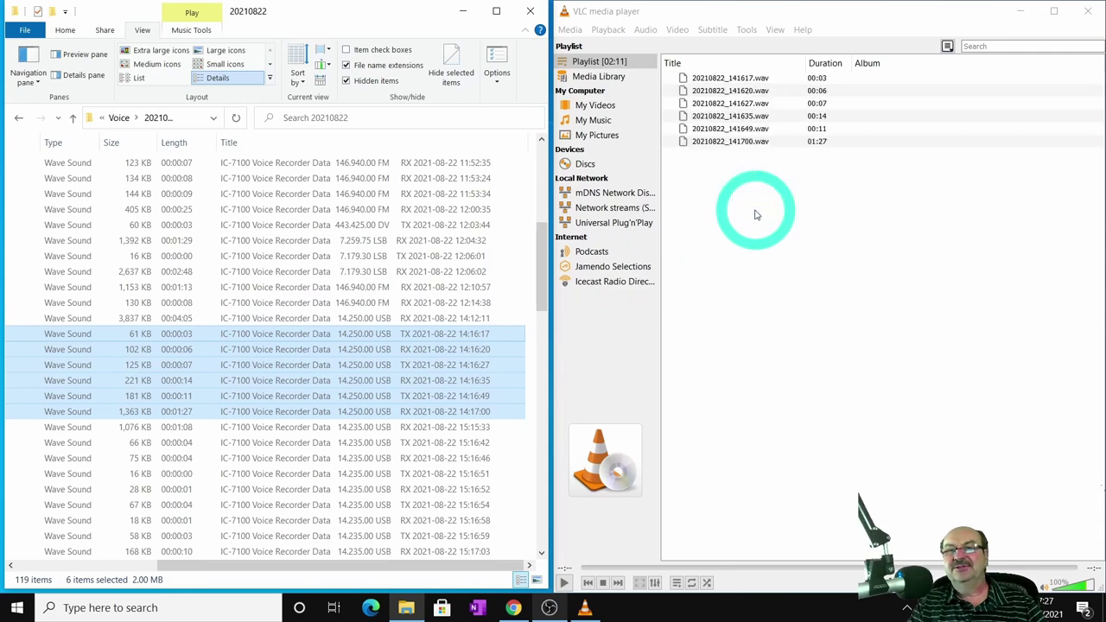
# Play the playlist starting with 20210822_141617.wav and stop playback during 20210822_141700.wav.
pyautogui.doubleClick(721, 79)
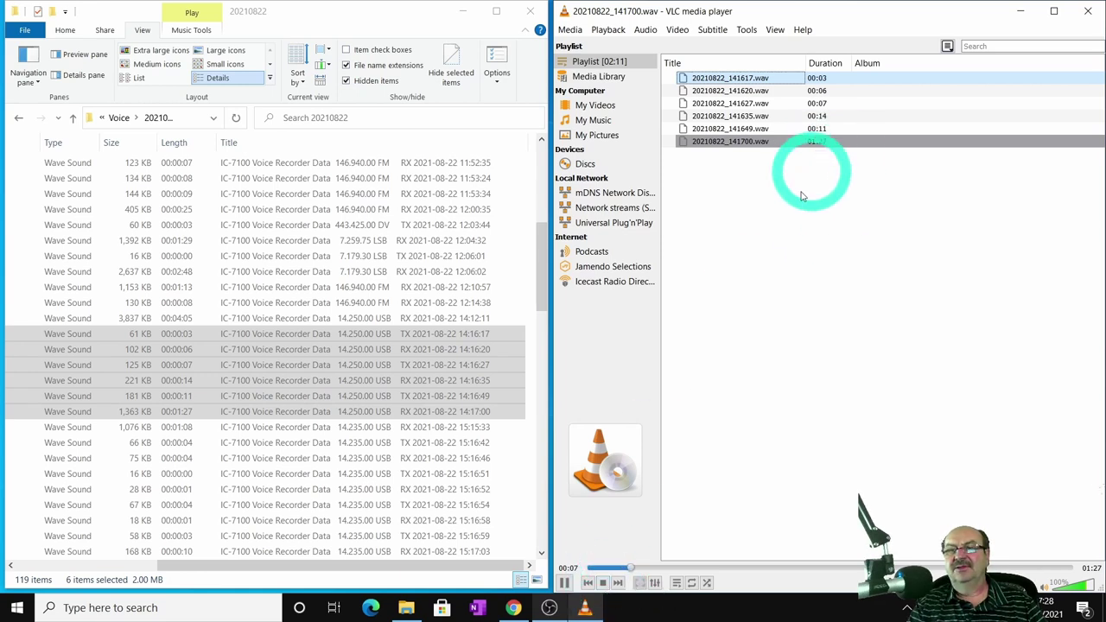
pyautogui.click(603, 582)
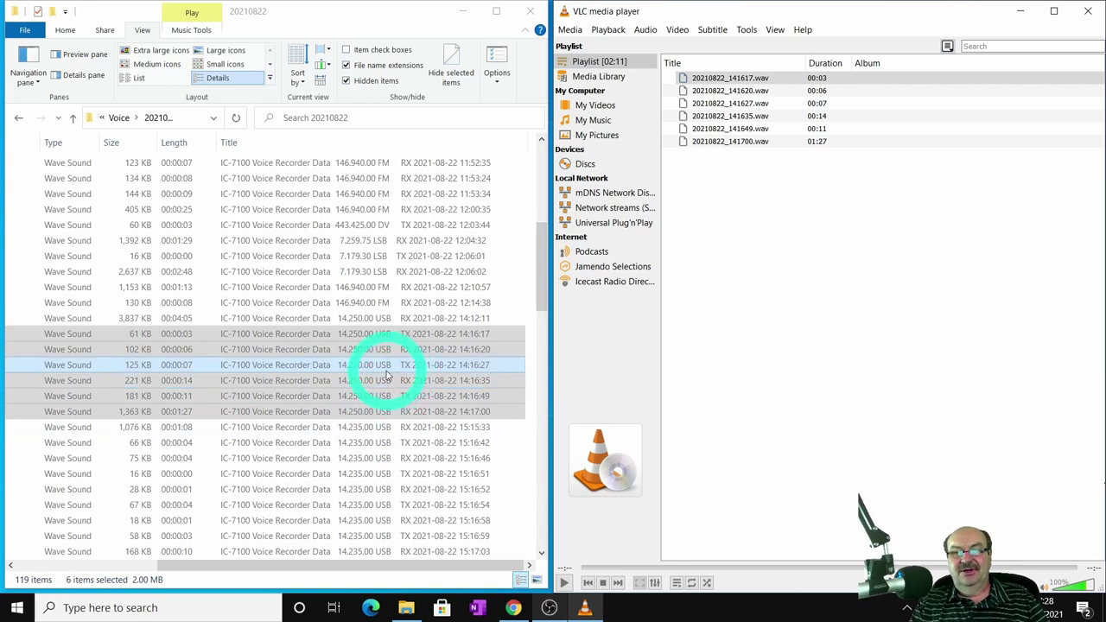
pyautogui.moveTo(360, 370); pyautogui.dragTo(756, 193)
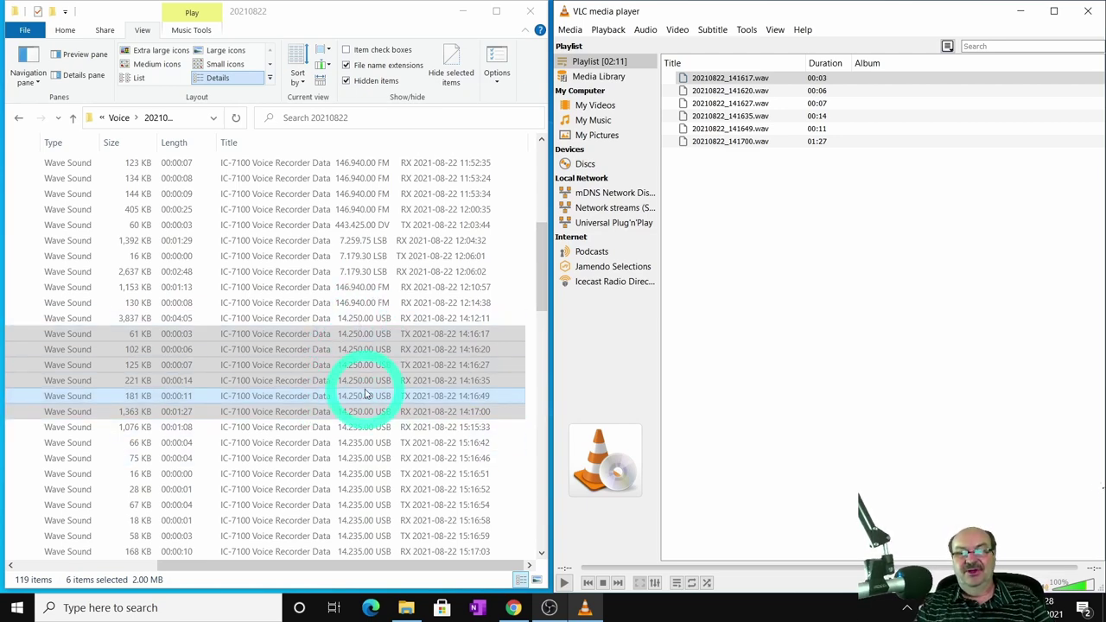
pyautogui.scroll(-2, 364, 394)
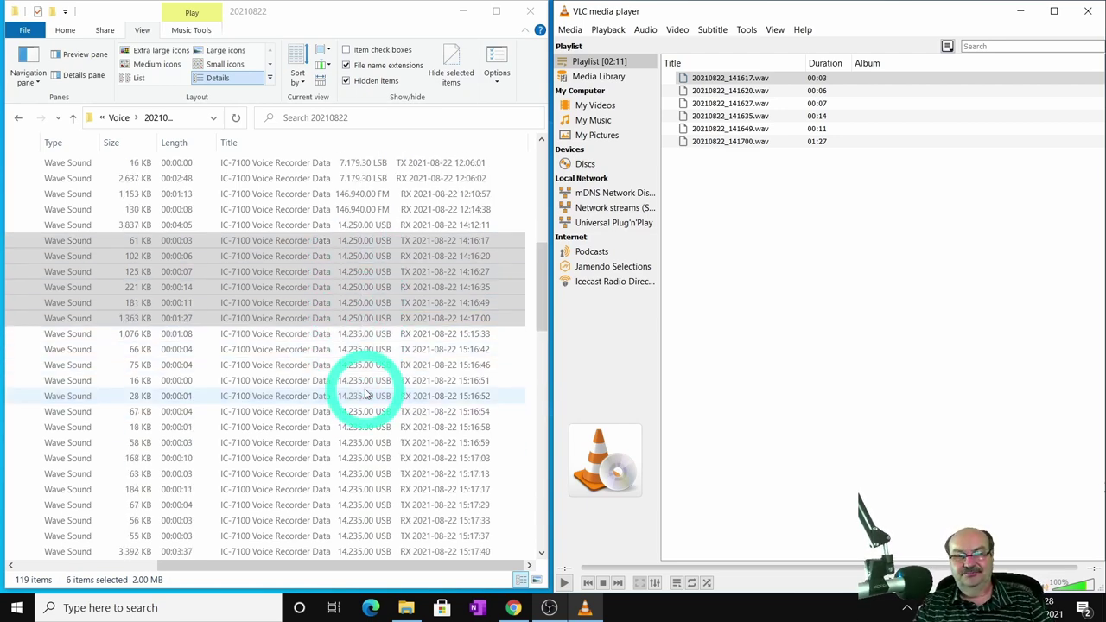
pyautogui.scroll(-4, 365, 394)
pyautogui.scroll(4, 378, 314)
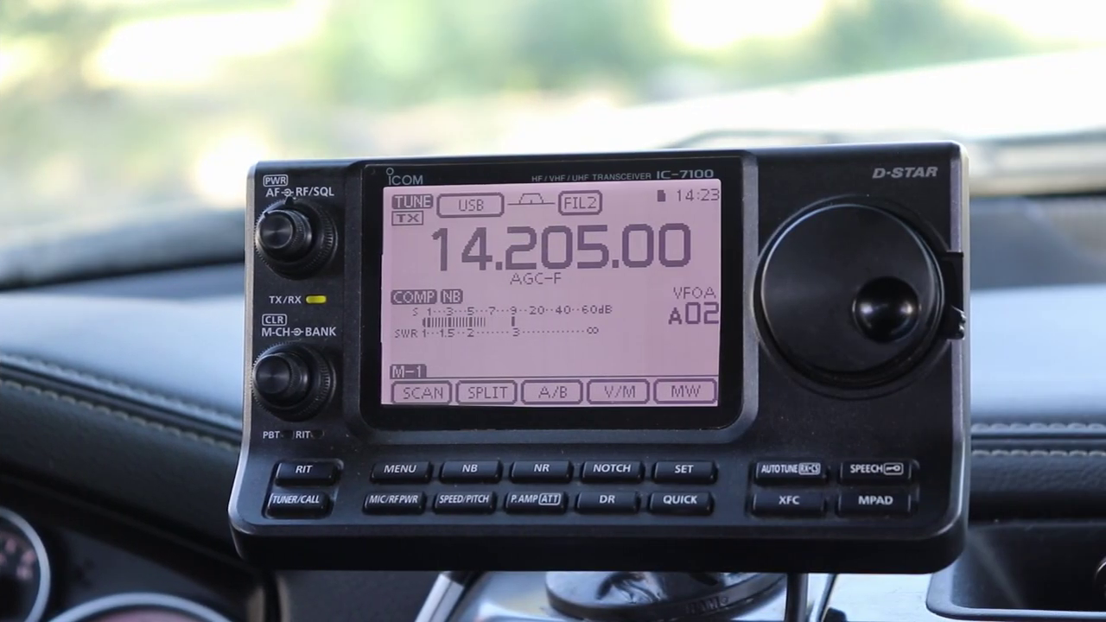